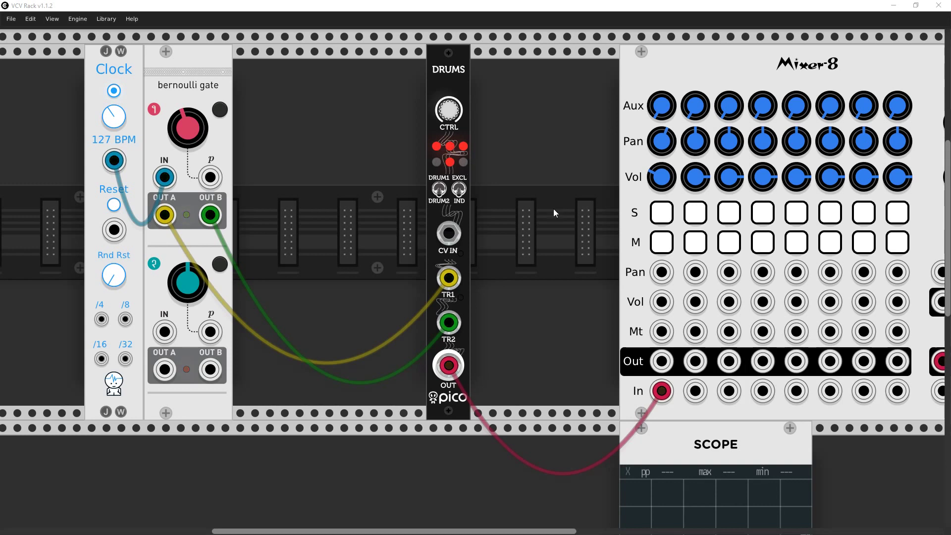
Mute mixer channel 1 and select a different drum sample with the Drums module's control encoder
left_click(661, 248)
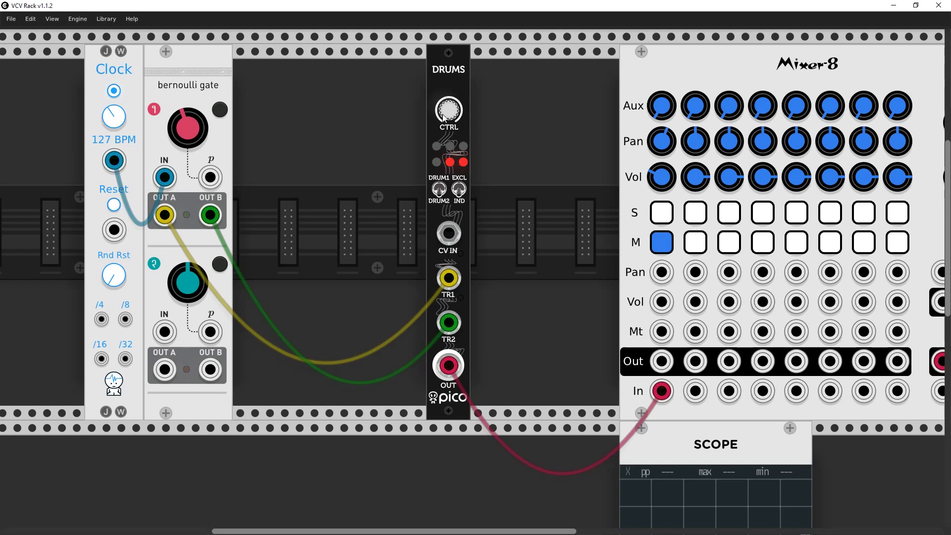
left_click_drag(446, 113, 442, 90)
left_click_drag(449, 116, 448, 102)
left_click_drag(449, 116, 448, 99)
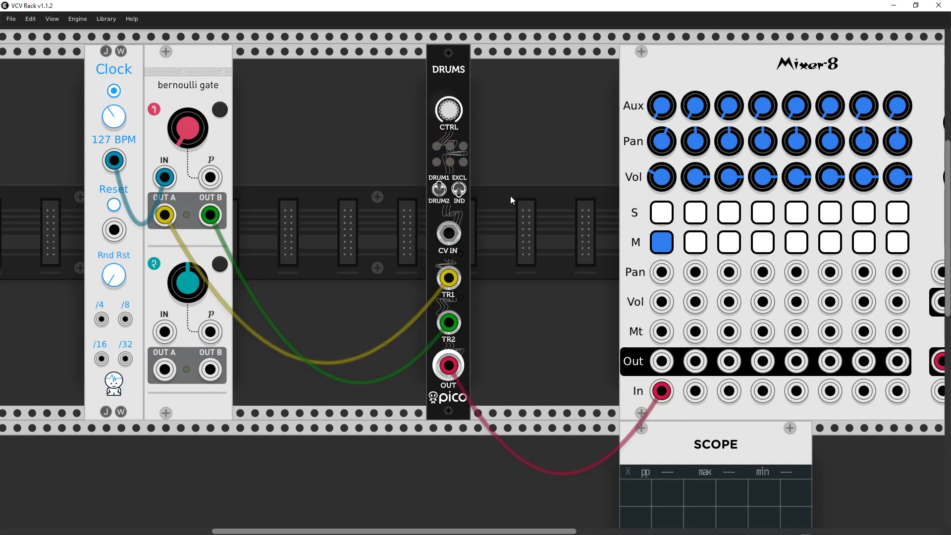
Unmute mixer channel 1 and raise its volume to slightly above the middle of the knob's range
left_click(662, 247)
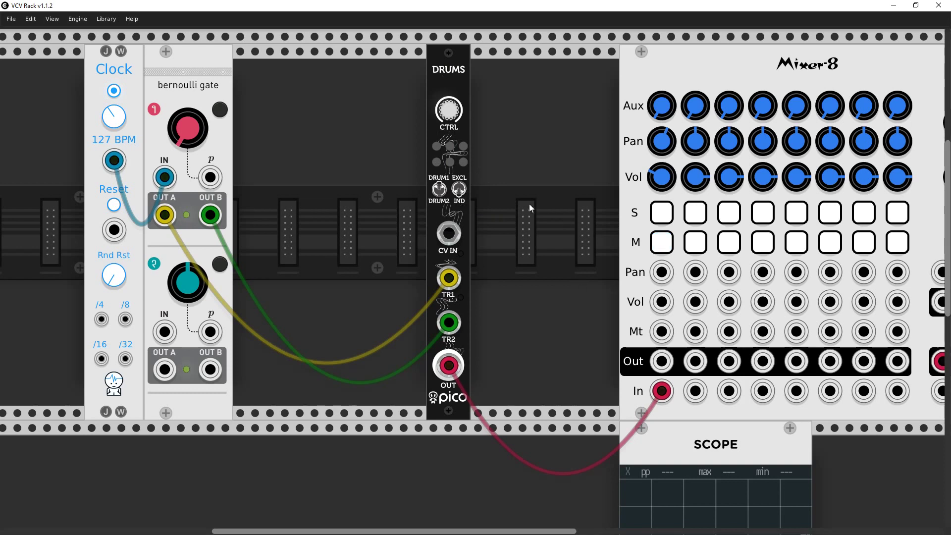
left_click_drag(666, 184, 665, 171)
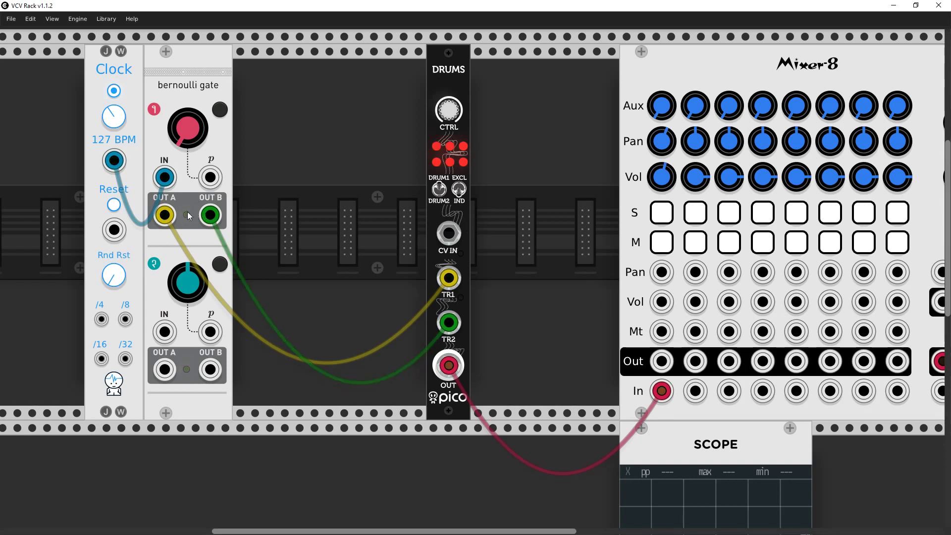
Step down through the samples on the Drums module with its control encoder
mouse_move(164, 214)
left_mouse_down()
mouse_move(293, 178)
mouse_move(237, 201)
mouse_move(164, 214)
left_mouse_up()
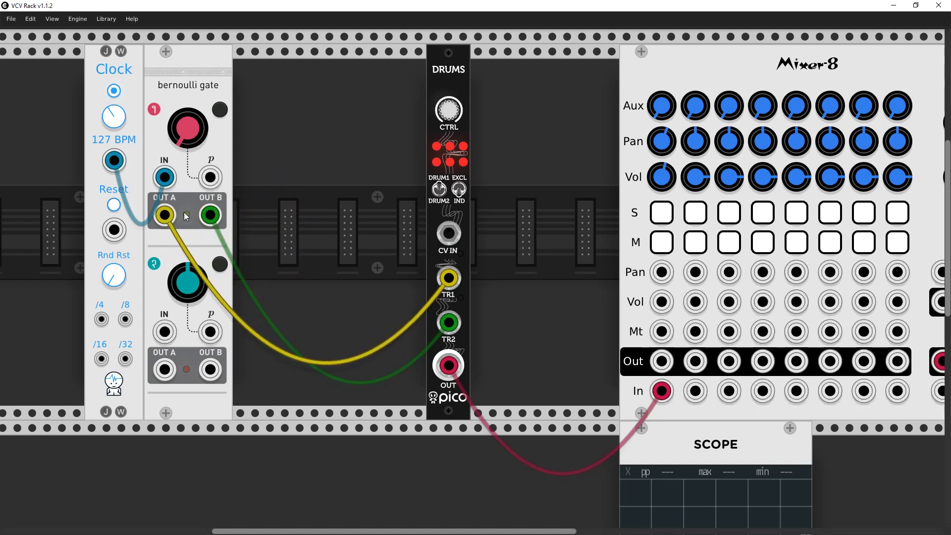
left_click_drag(444, 108, 448, 135)
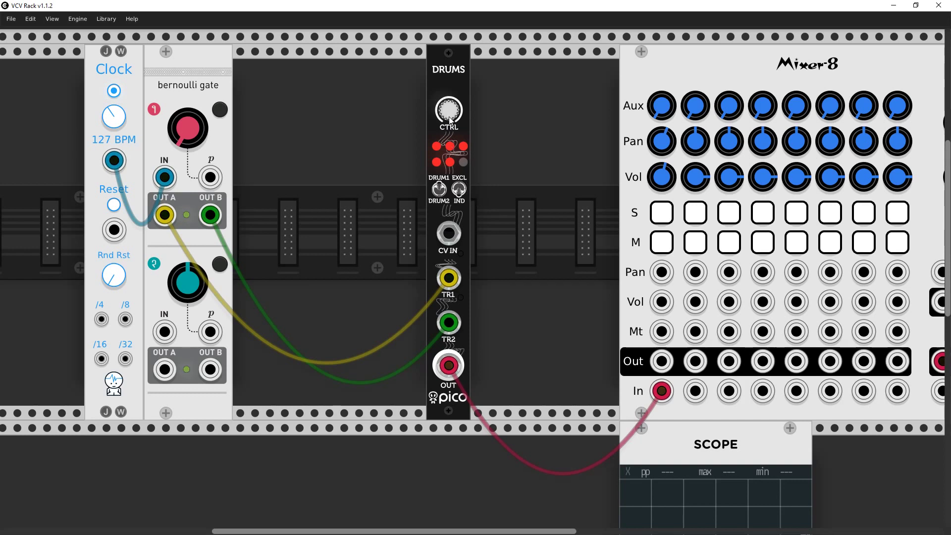
left_click_drag(450, 119, 452, 132)
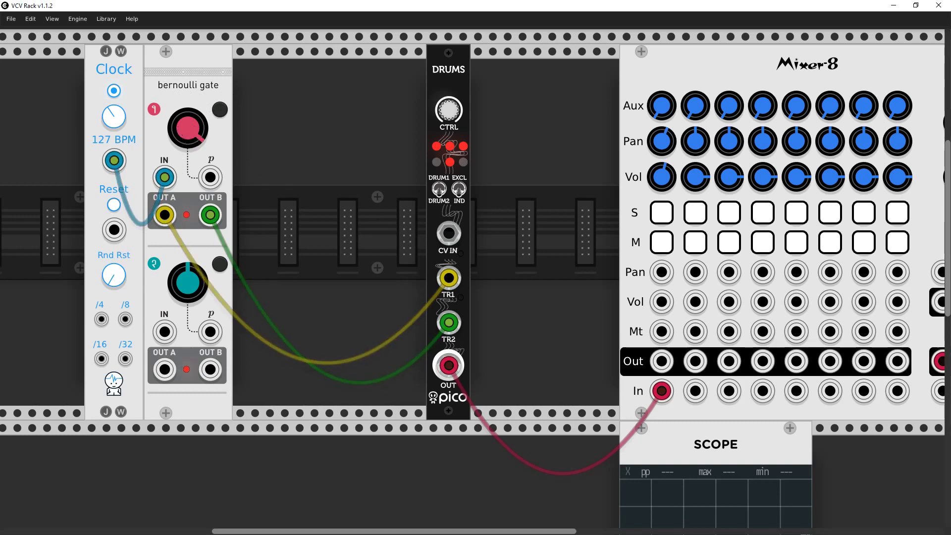
Set the clock to 163 BPM and the first bernoulli gate's probability slightly below centre, and mute mixer channel 1
left_click_drag(179, 133, 180, 166)
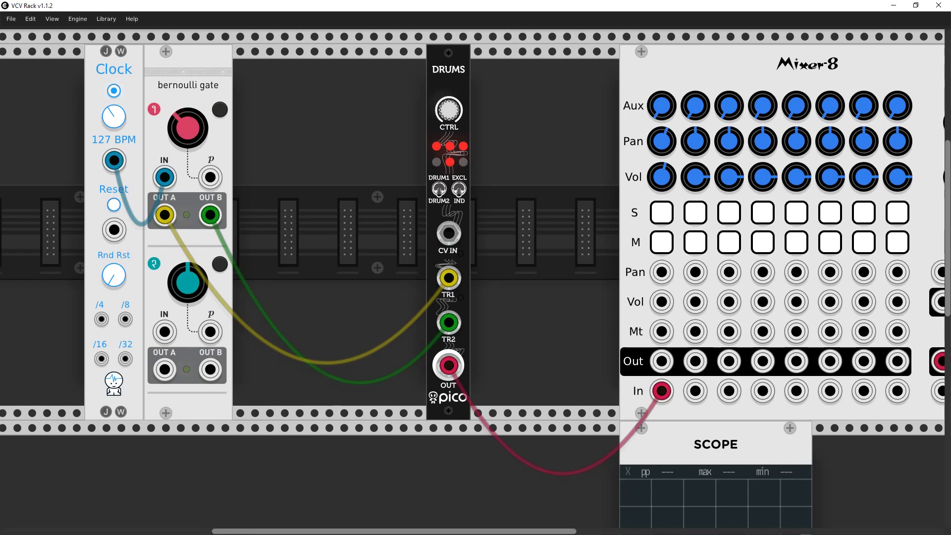
mouse_move(119, 107)
left_mouse_down()
mouse_move(119, 86)
mouse_move(113, 121)
left_mouse_up()
left_click_drag(184, 125, 185, 111)
left_click(665, 248)
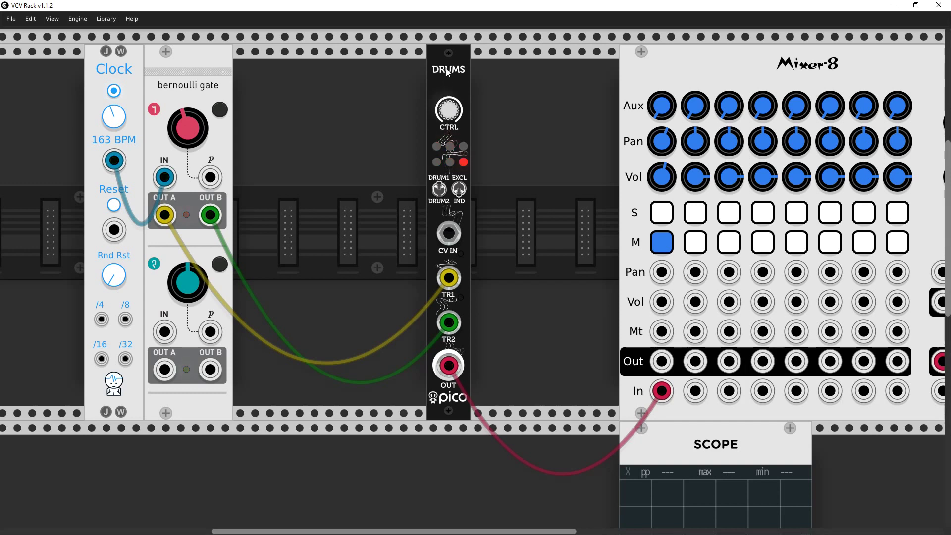
With mixer channel 1 unmuted, set the clock to 202 BPM and centre the first bernoulli gate's probability
left_click(660, 242)
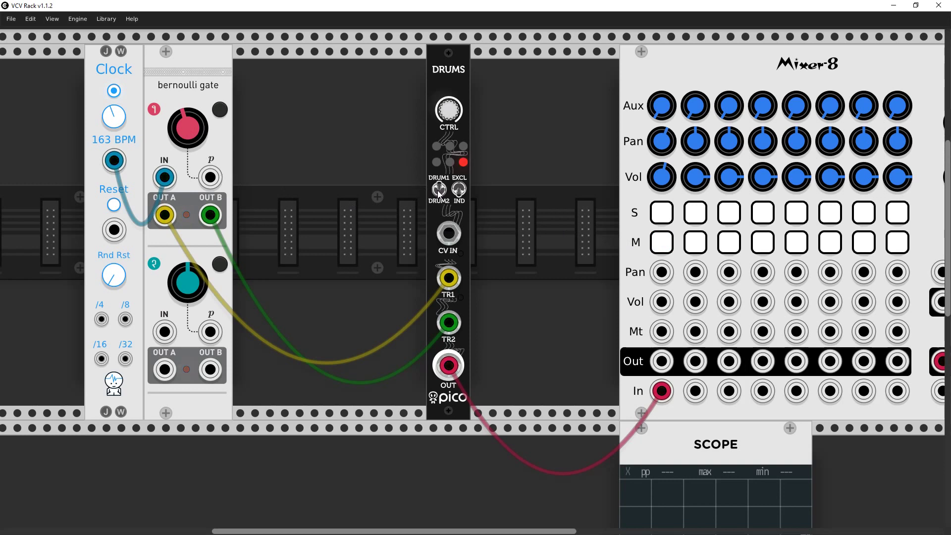
left_click_drag(188, 128, 188, 94)
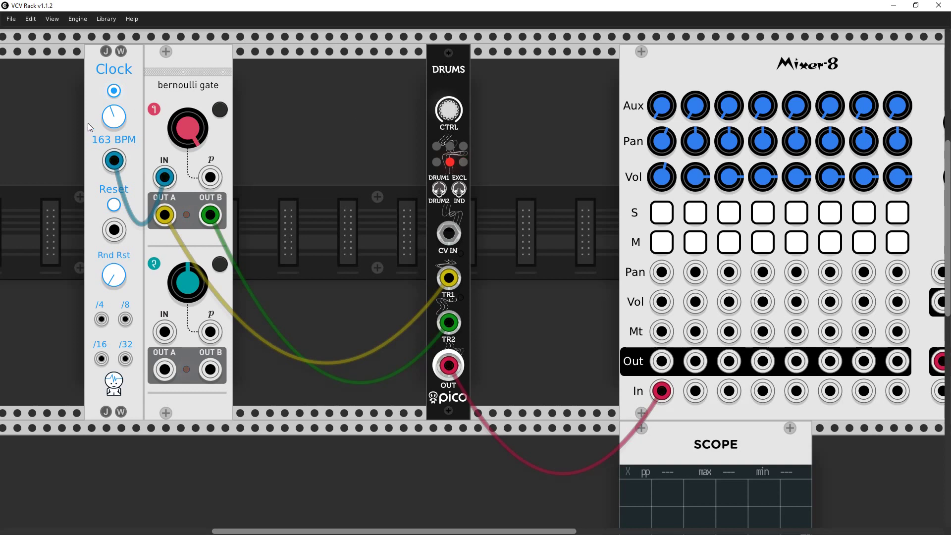
mouse_move(108, 124)
left_mouse_down()
mouse_move(108, 105)
mouse_move(117, 129)
left_mouse_up()
left_click_drag(181, 126, 181, 148)
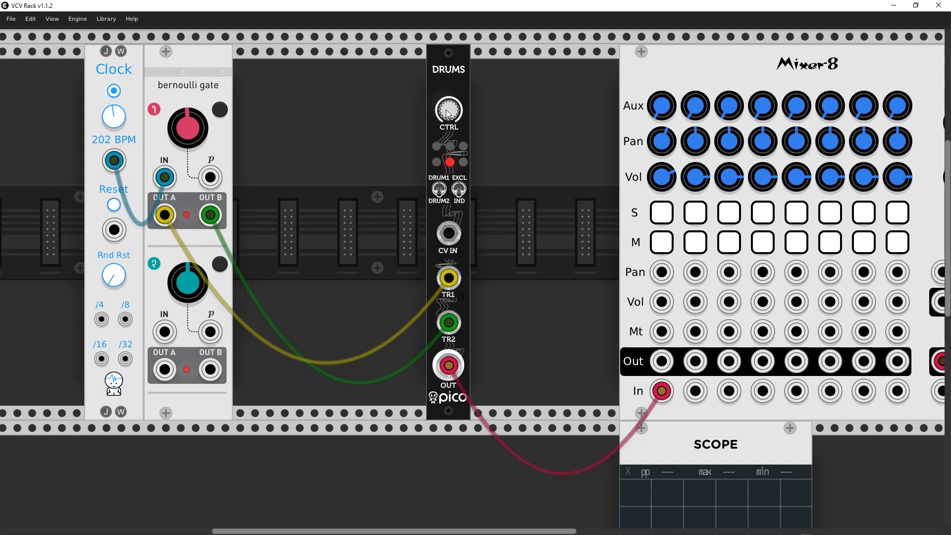
Step up to another sample on the Drums module and mute mixer channel 1
left_click_drag(448, 113, 441, 94)
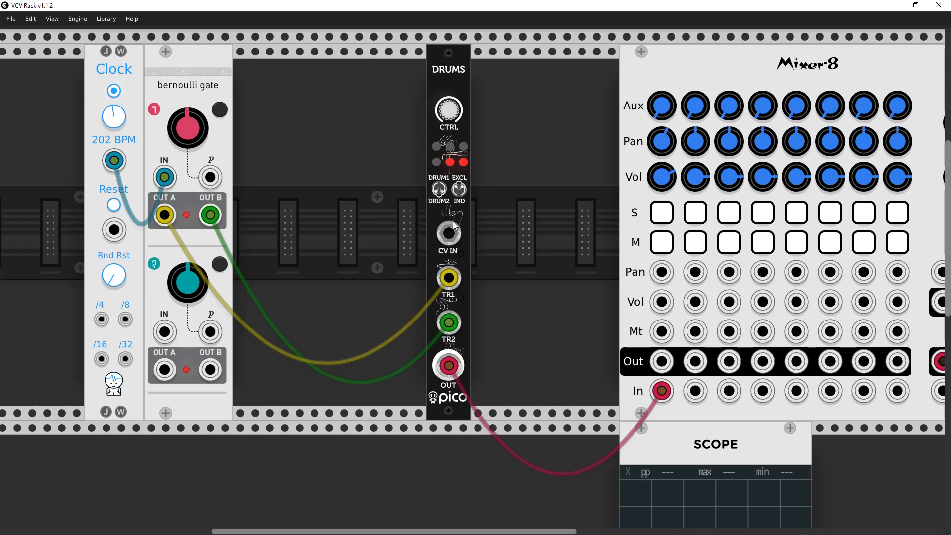
left_click(662, 242)
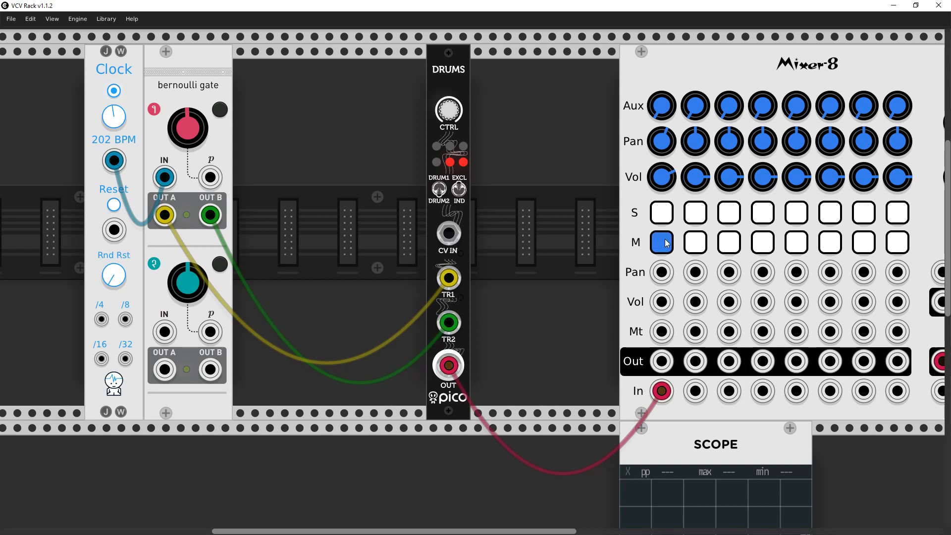
Switch the Drums module's CV input assignment to decay, sample and volume in turn
right_click(445, 82)
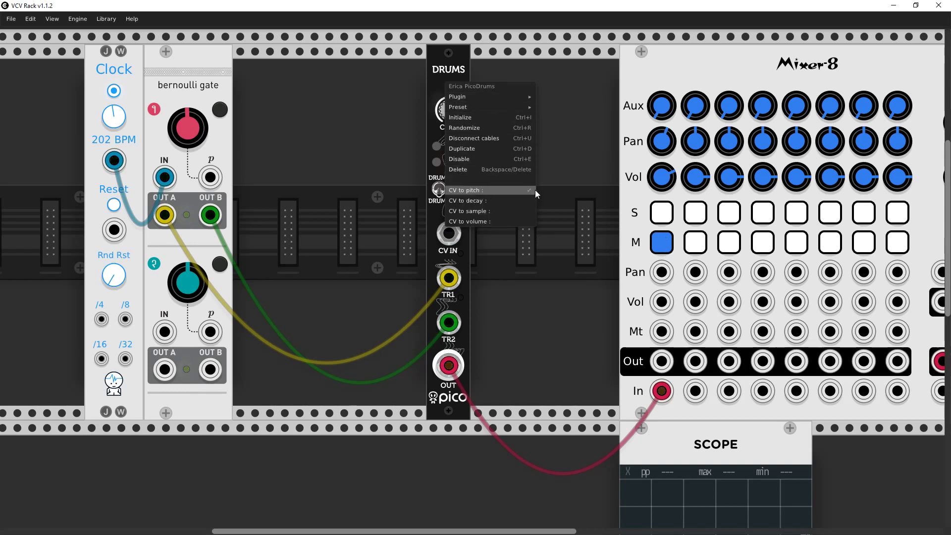
left_click(480, 201)
right_click(444, 88)
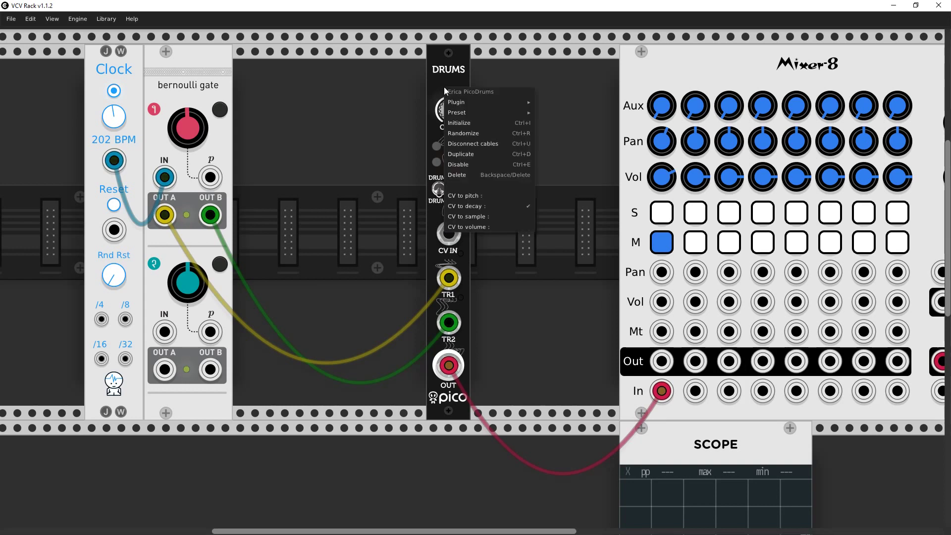
left_click(475, 216)
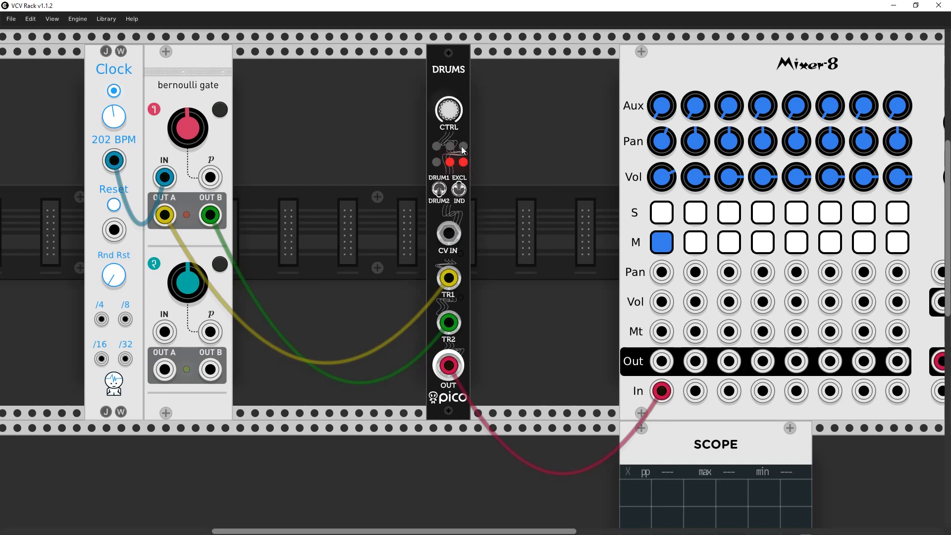
right_click(452, 82)
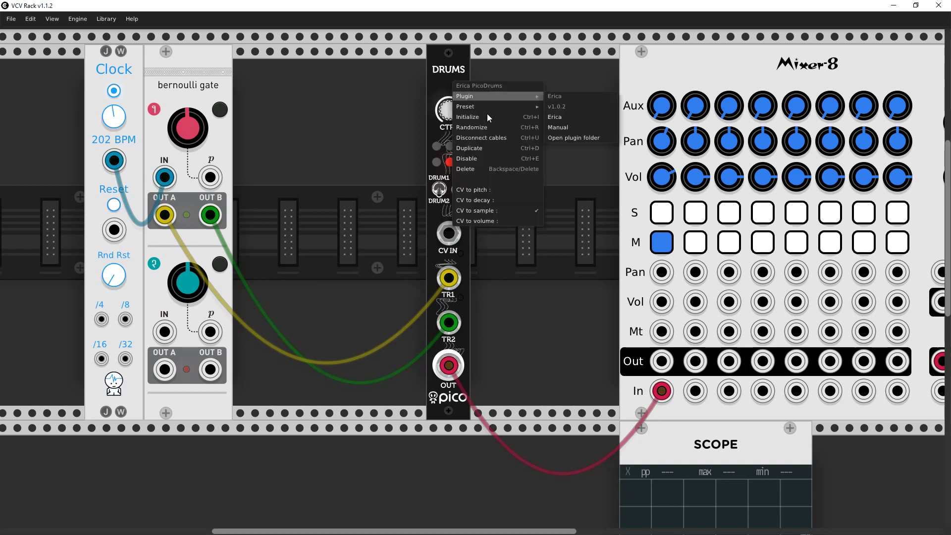
left_click(492, 221)
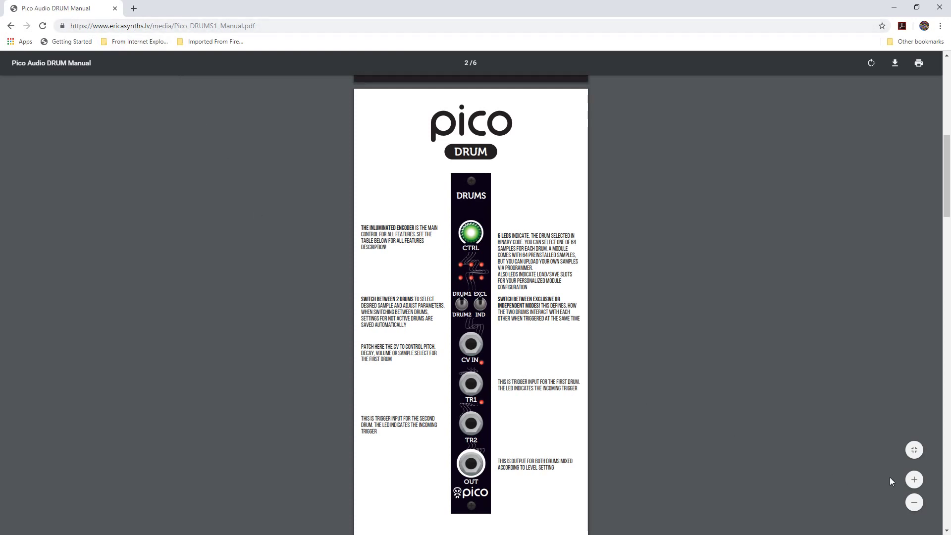
Enlarge the Pico Drum manual and read its panel overview and the sample select, pitch and decay adjustment sections
left_click(914, 480)
left_click(915, 481)
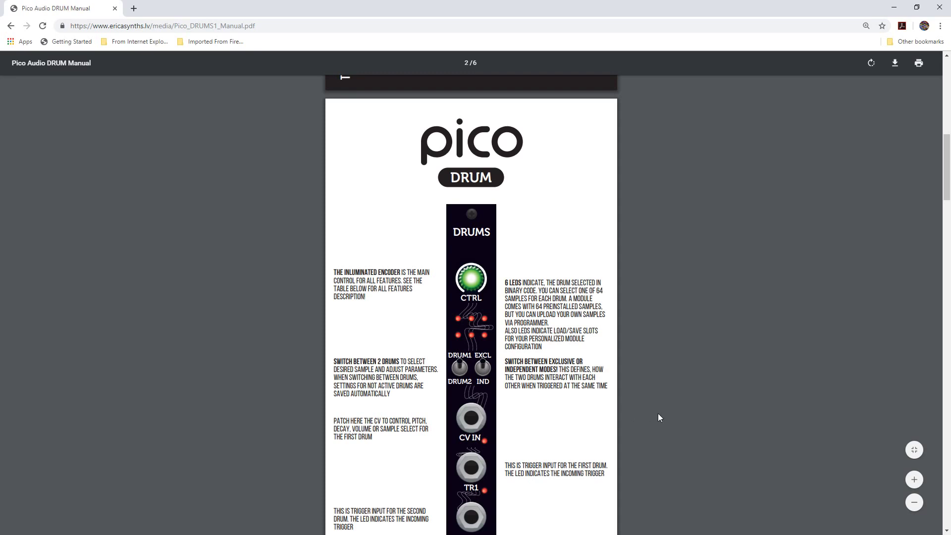
scroll(658, 418, "down", 9)
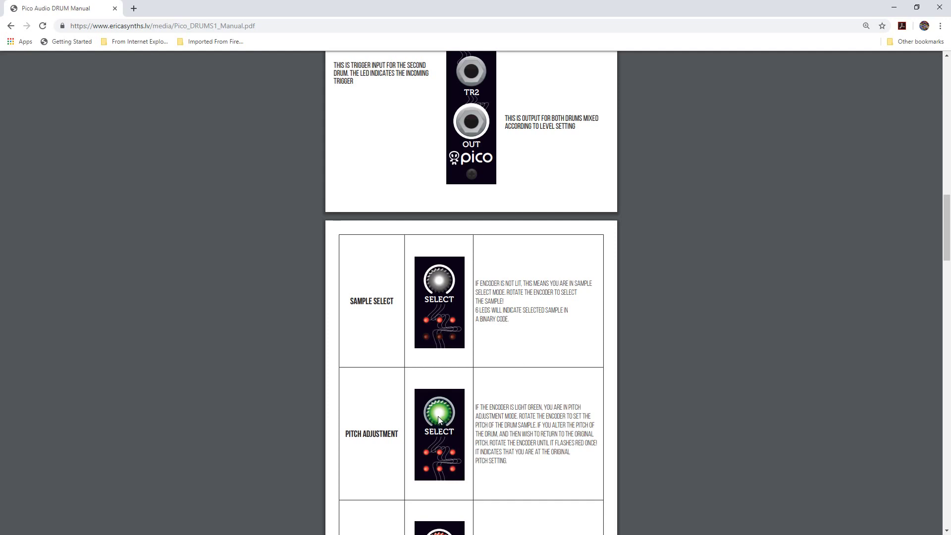
scroll(559, 428, "down", 2)
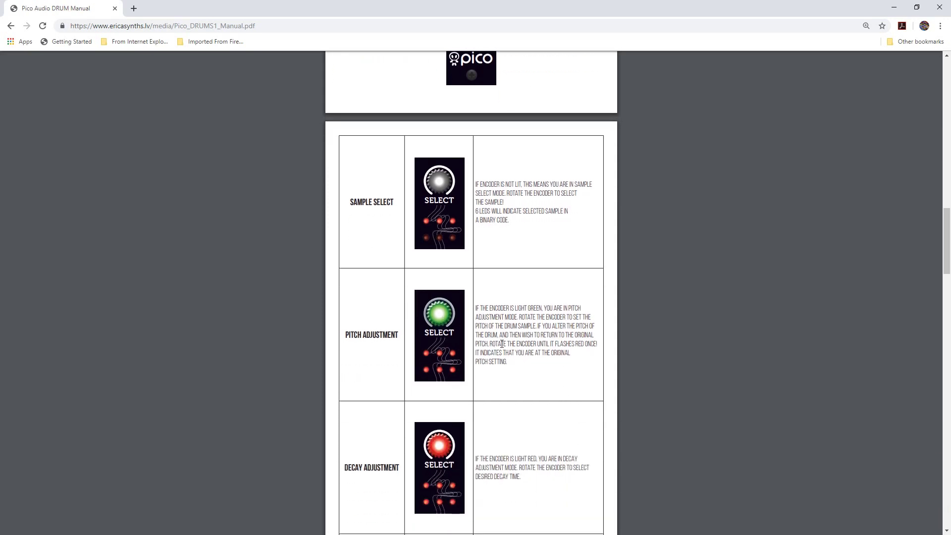
Return to VCV Rack, unmute mixer channel 1 and put the Drums encoder in pitch adjustment mode
left_click(895, 10)
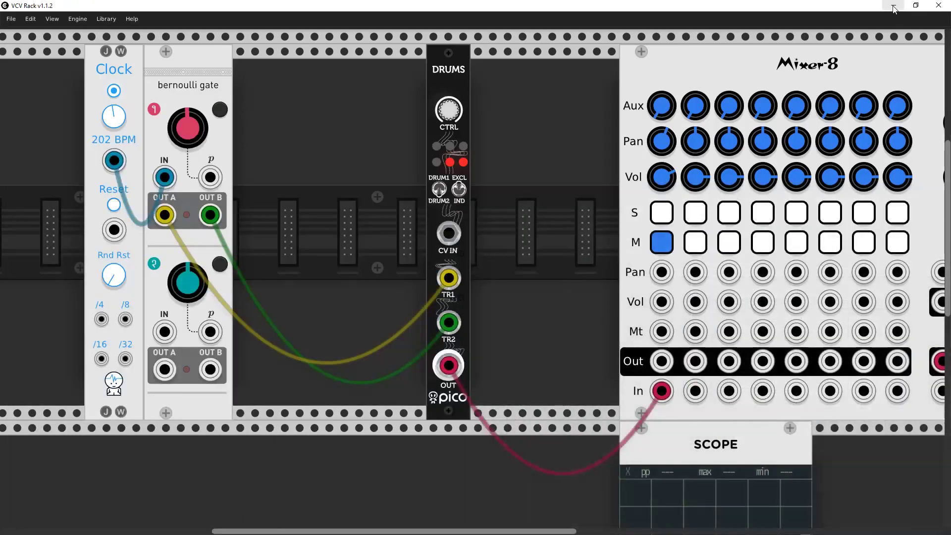
left_click(660, 243)
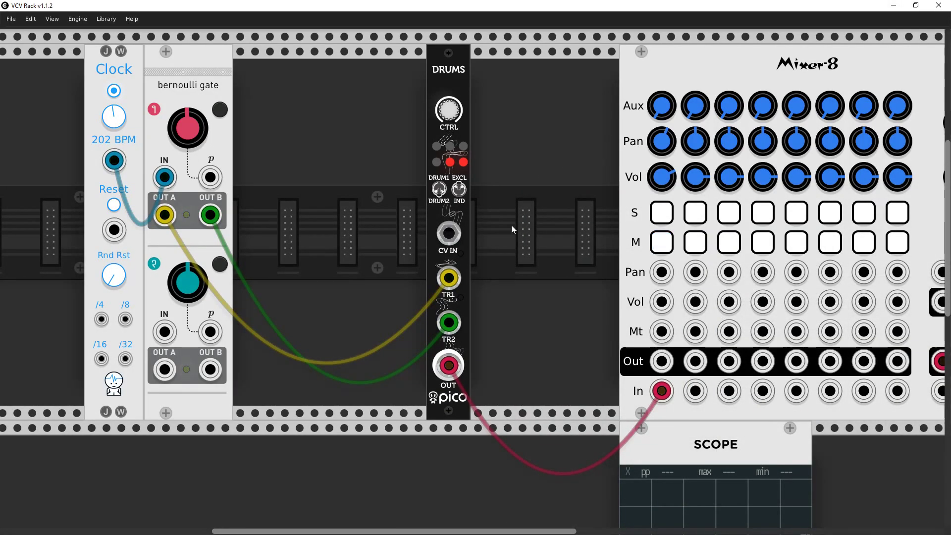
left_click(450, 113)
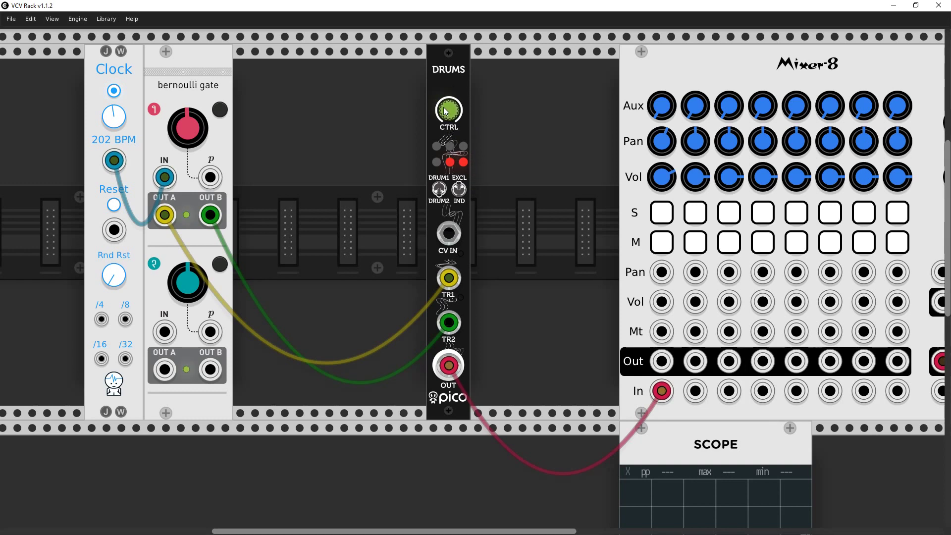
Turn the first bernoulli gate's probability fully down, fully up, and fully down again to alternate the triggered drum
left_click_drag(182, 125, 182, 193)
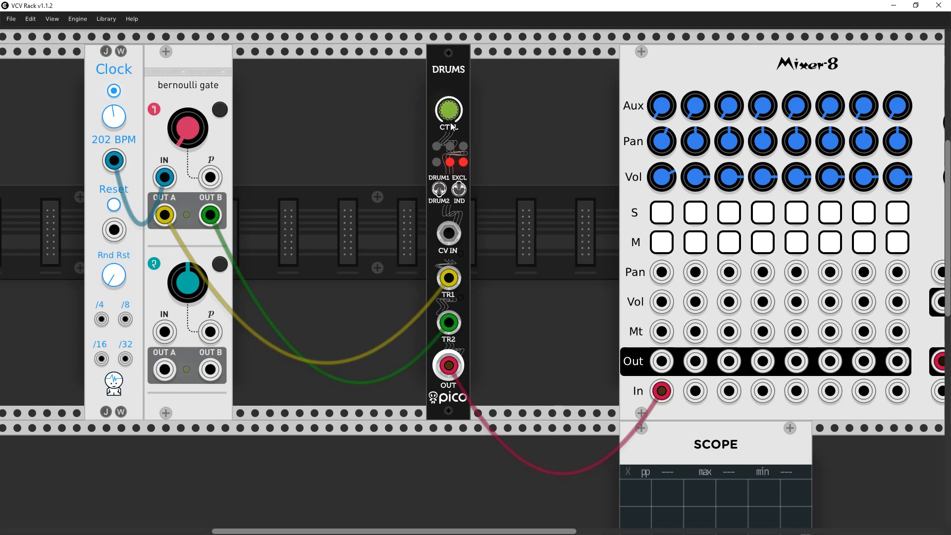
left_click_drag(187, 128, 188, 29)
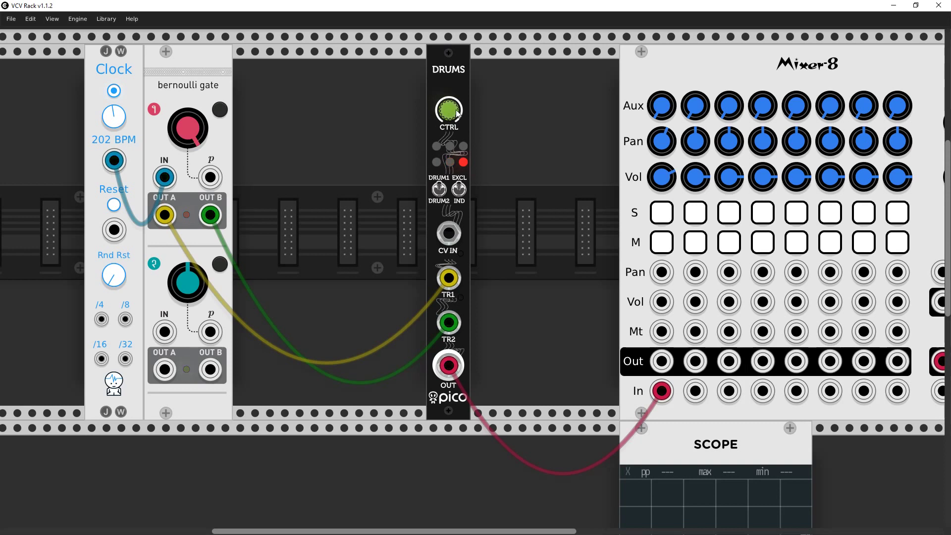
left_click_drag(193, 122, 193, 446)
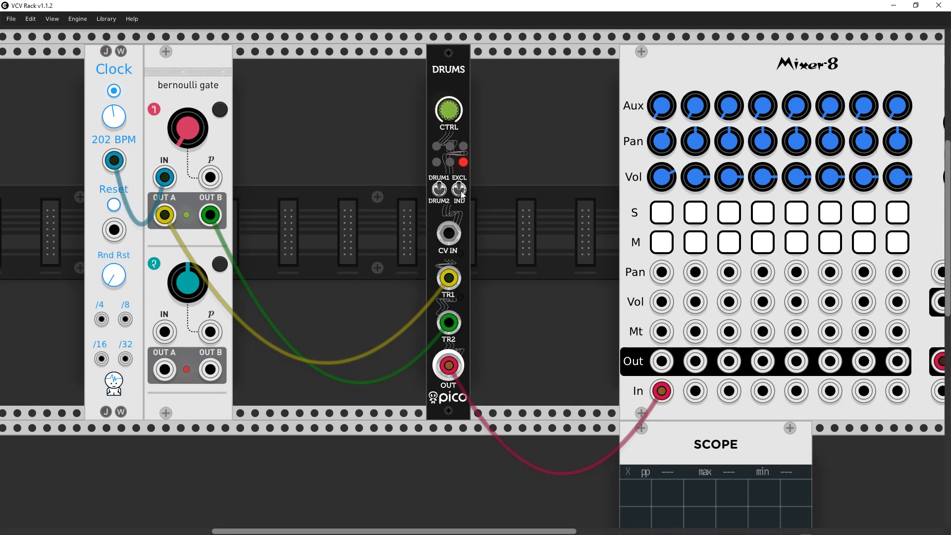
Put the Drums encoder in decay adjustment mode and consult the manual's section on decay adjustment
left_click(450, 113)
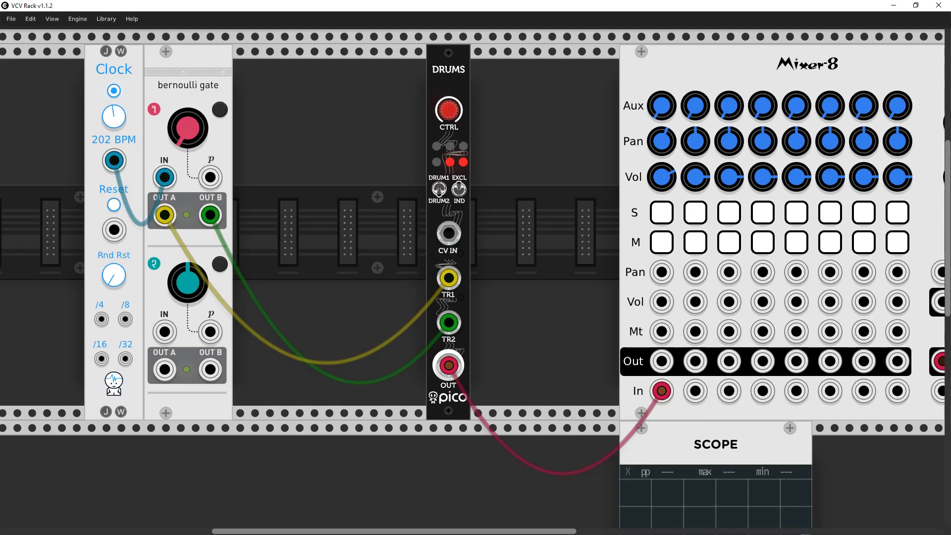
key("alt+Tab")
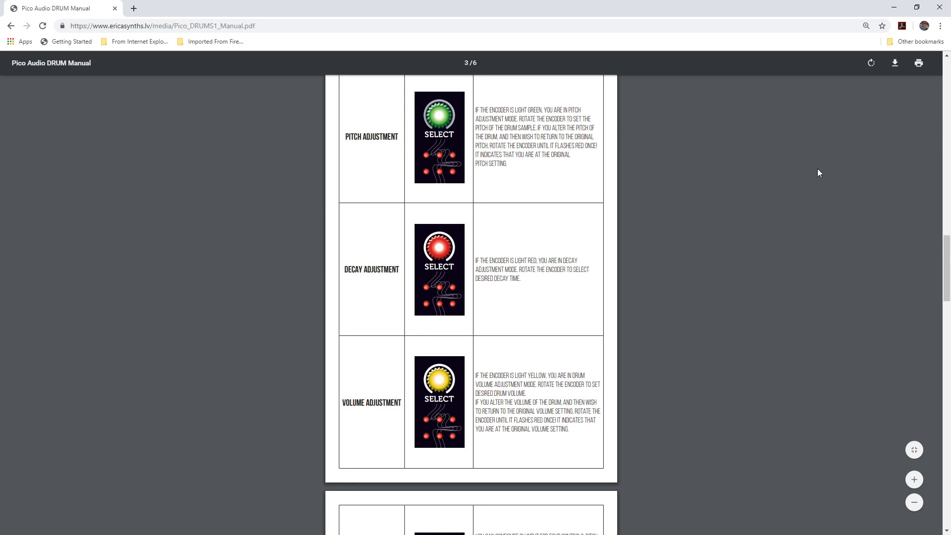
left_click(892, 7)
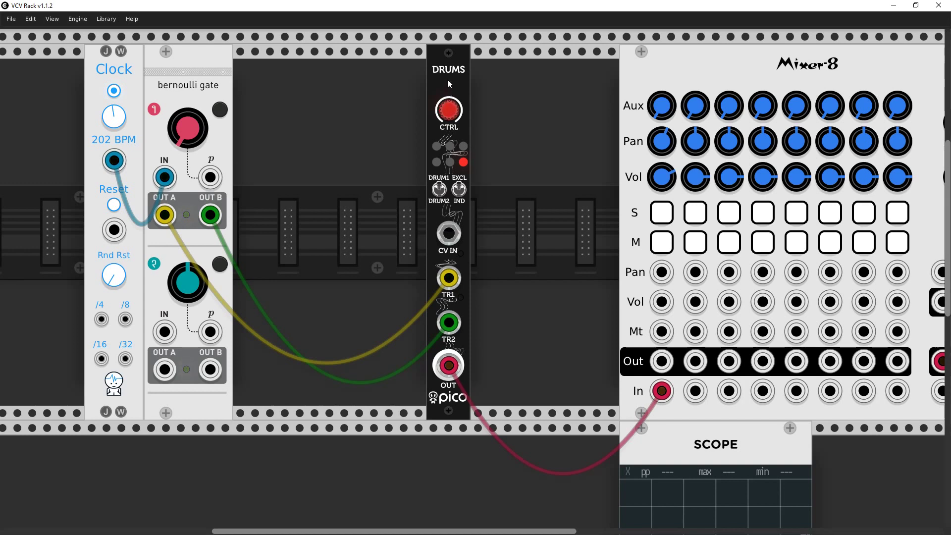
Set the clock to 90 BPM and turn the first bernoulli gate's probability fully up
left_click_drag(113, 116, 113, 143)
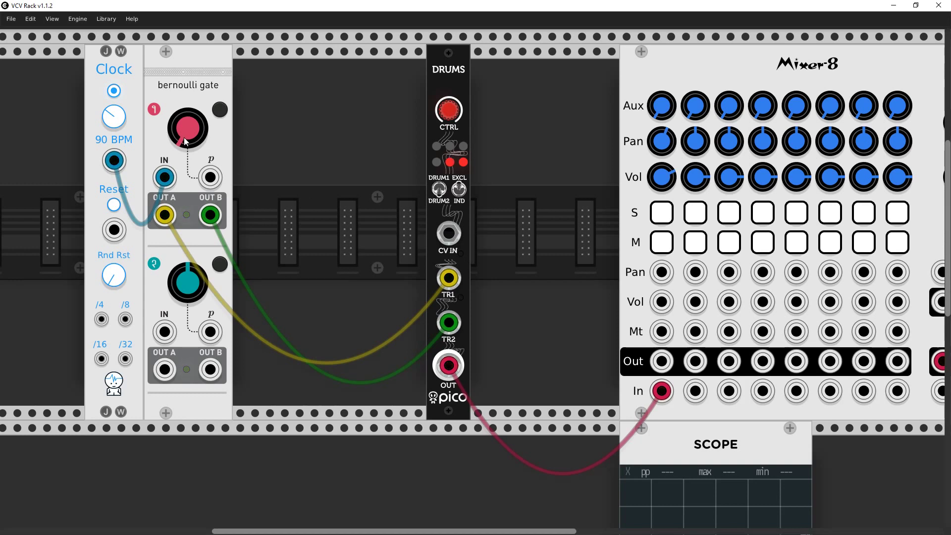
left_click_drag(184, 138, 183, 99)
Put the Drums encoder in volume adjustment mode and consult the manual's section on volume adjustment
left_click(449, 111)
key("alt+Tab")
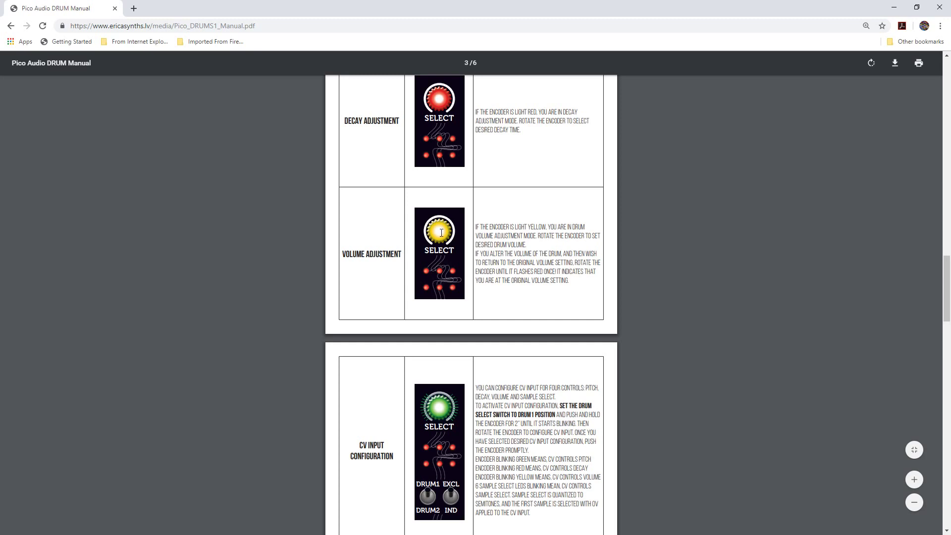
left_click(895, 7)
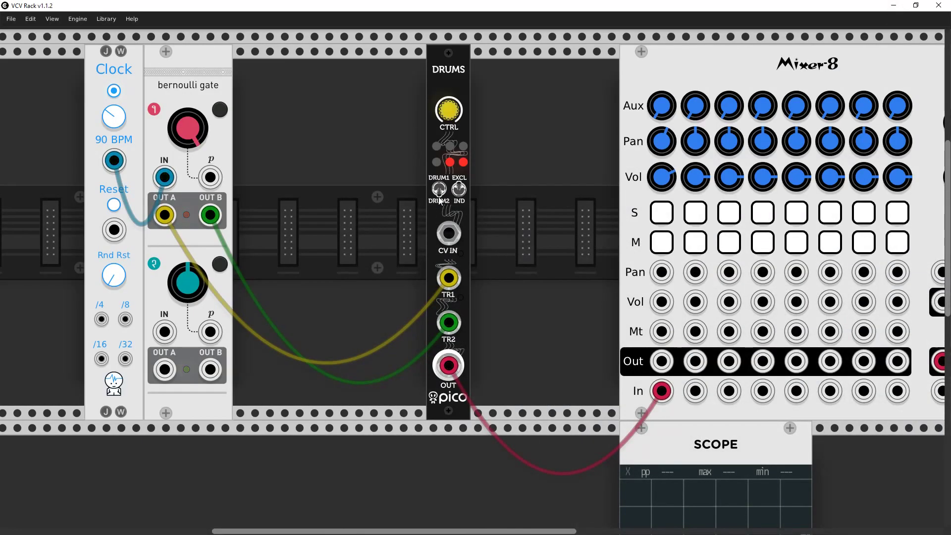
Cycle the Drums encoder through its adjustment modes and check which parameter the CV input is assigned to
left_click(450, 113)
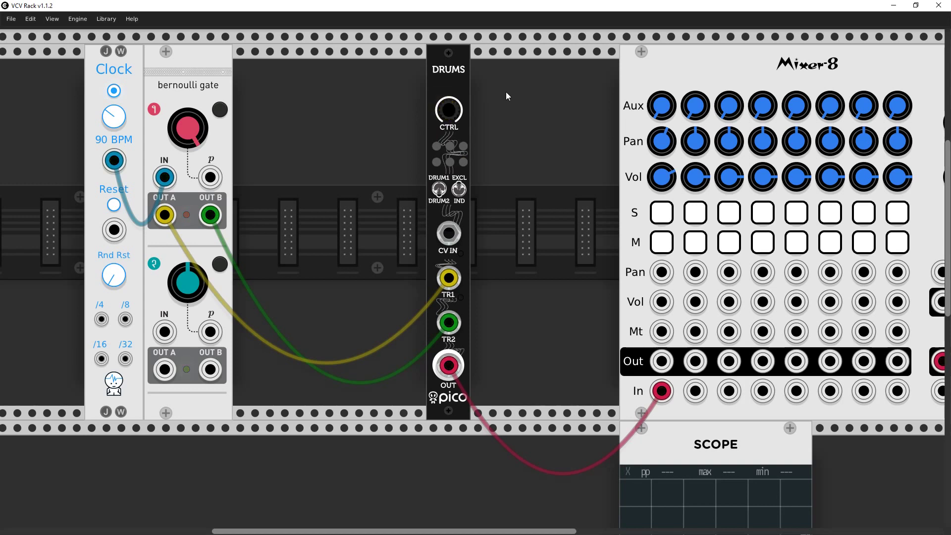
right_click(457, 73)
left_click(448, 116)
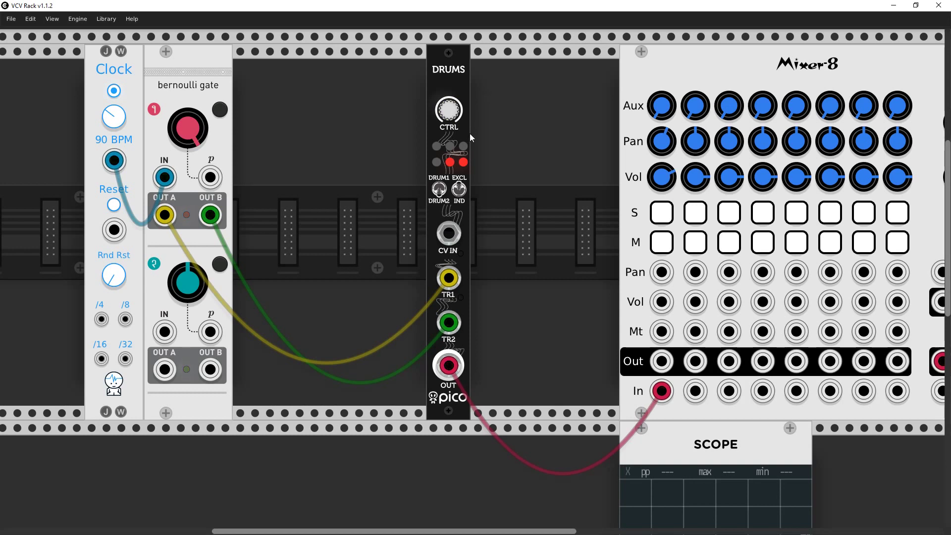
left_click(449, 113)
left_click(449, 113)
right_click(451, 85)
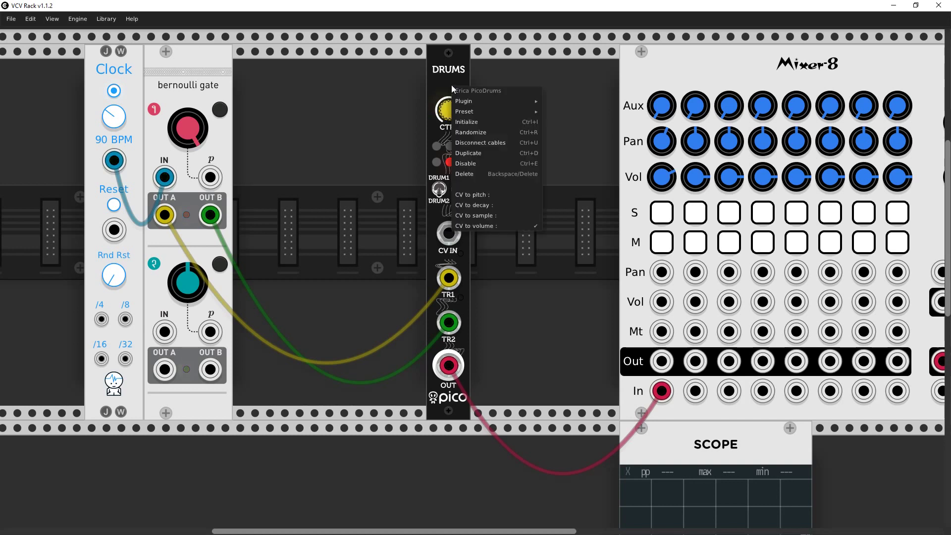
left_click(474, 123)
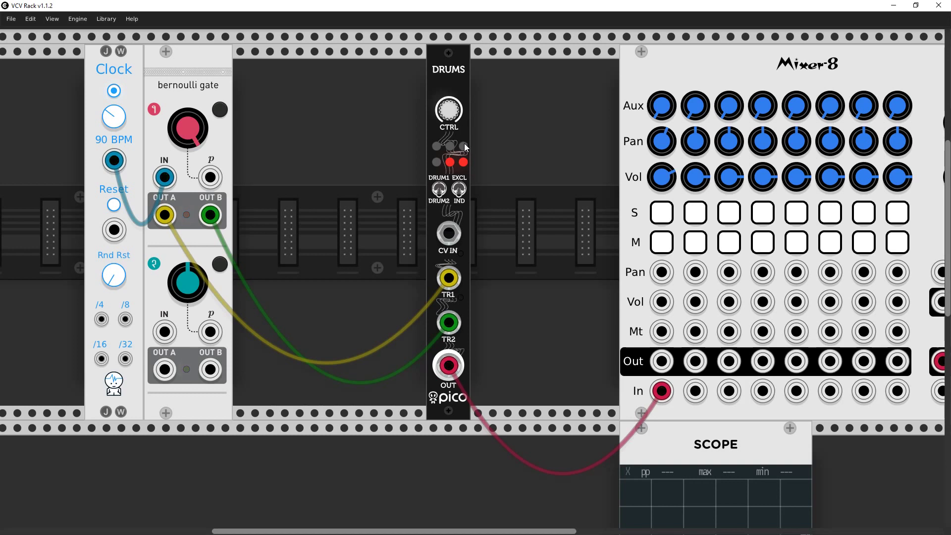
Put the Drums encoder in volume adjustment mode with the other drum selected, and turn the first bernoulli gate's probability fully down
left_click(454, 117)
left_click(454, 117)
left_click(439, 194)
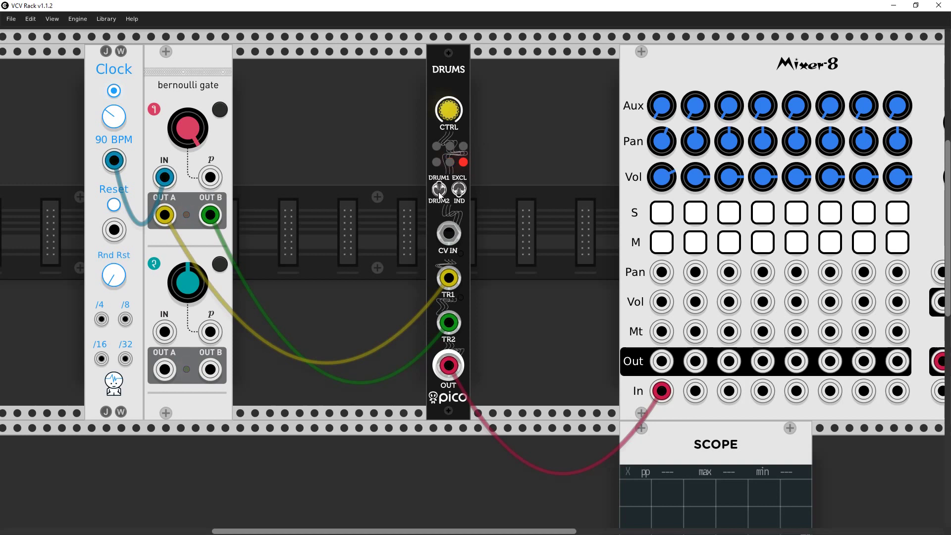
left_click_drag(192, 138, 191, 317)
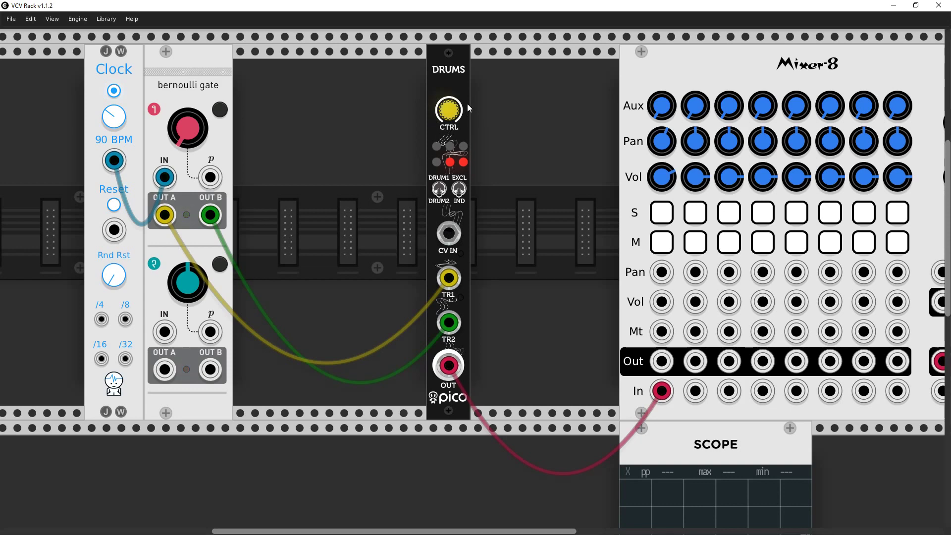
Move the Drums module closer to the mixer and add a VCV LFO-1 beside the bernoulli gate
left_click_drag(470, 70, 544, 70)
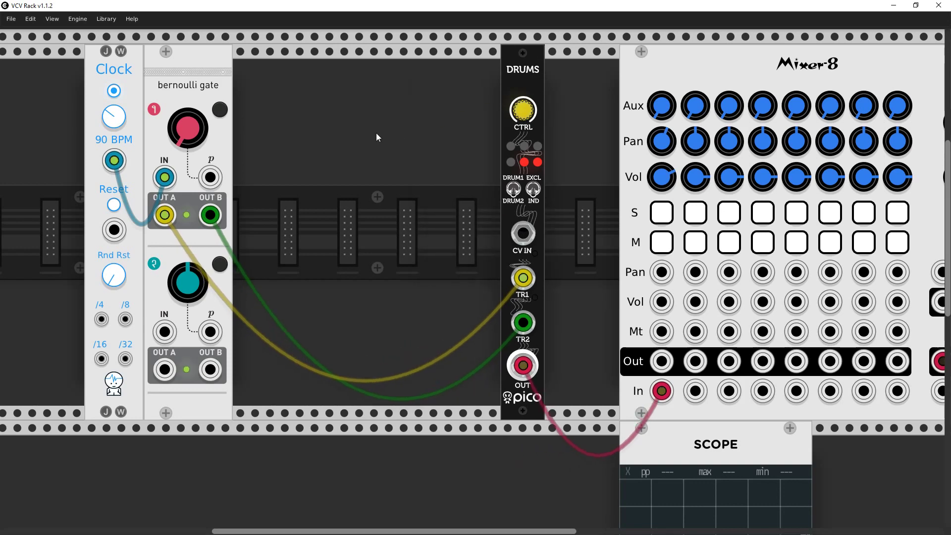
right_click(328, 112)
left_click(322, 114)
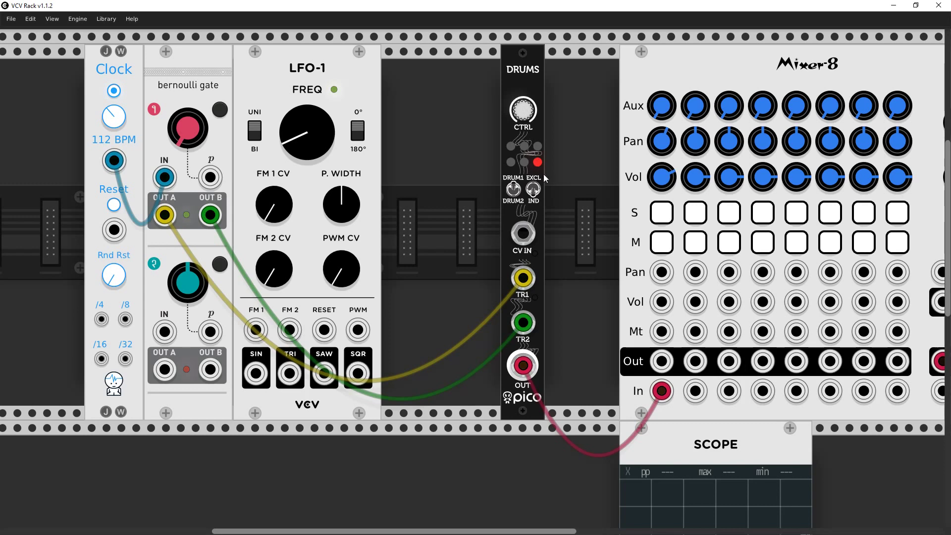
Check the Drums module's CV assignment, and move the LFO-1 to the row below
right_click(526, 74)
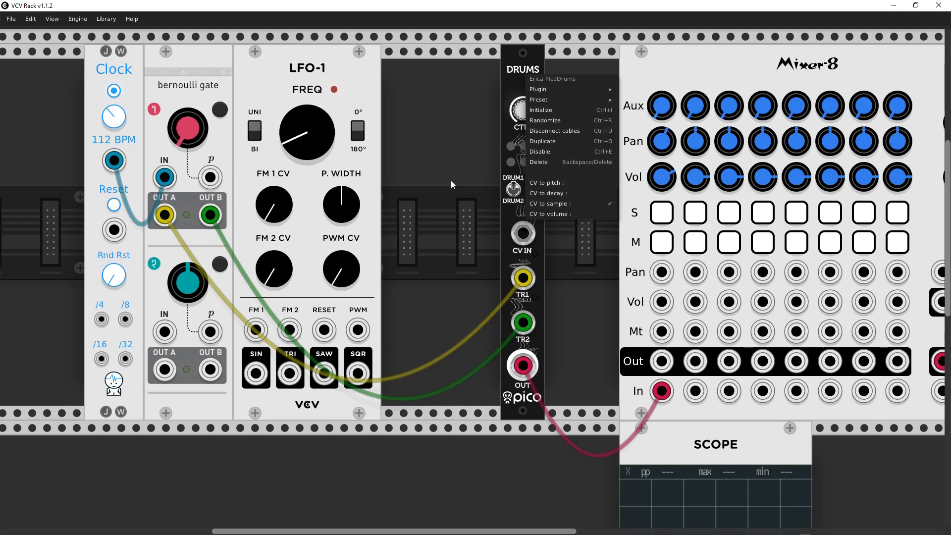
left_click(485, 172)
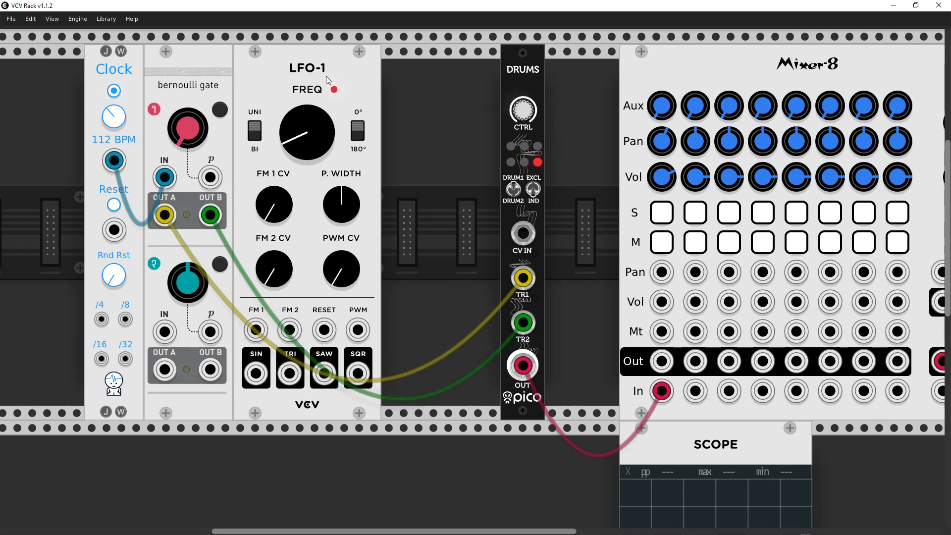
left_click_drag(325, 79, 299, 376)
Add a Befaco Dual Atenuverter beside the bernoulli gate
right_click(313, 136)
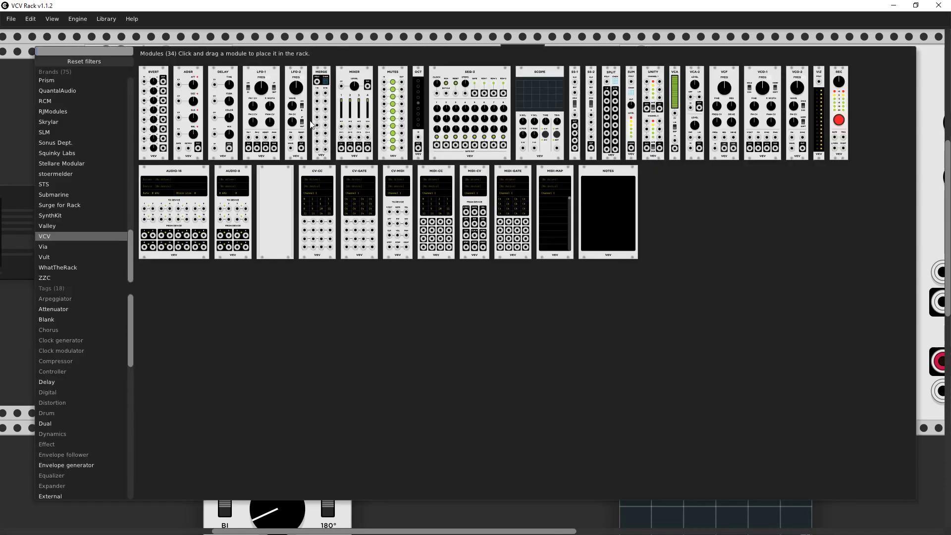
scroll(57, 145, "up", 10)
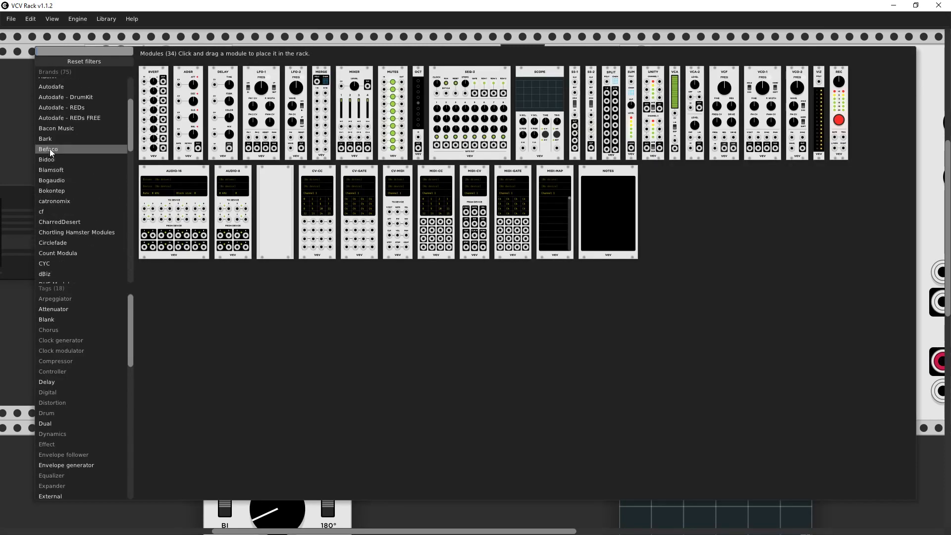
left_click(59, 151)
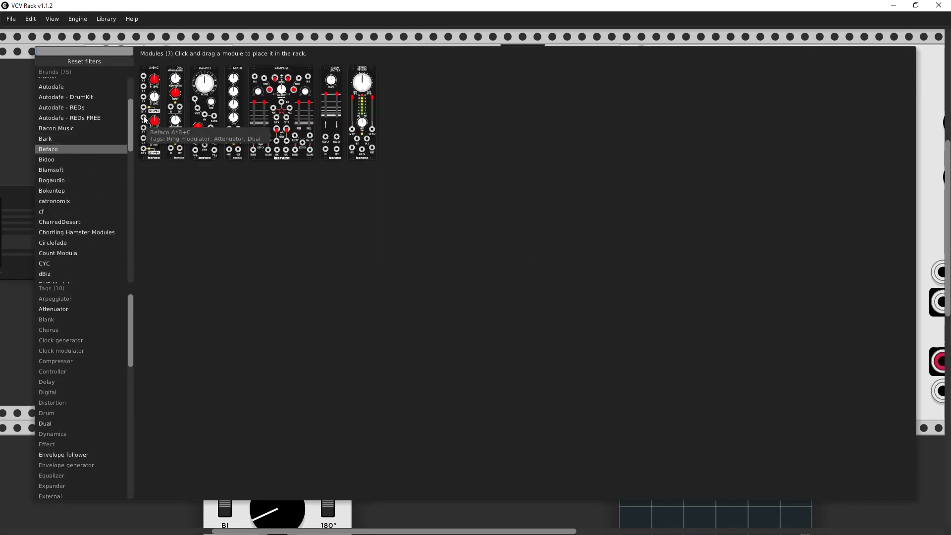
left_click(174, 113)
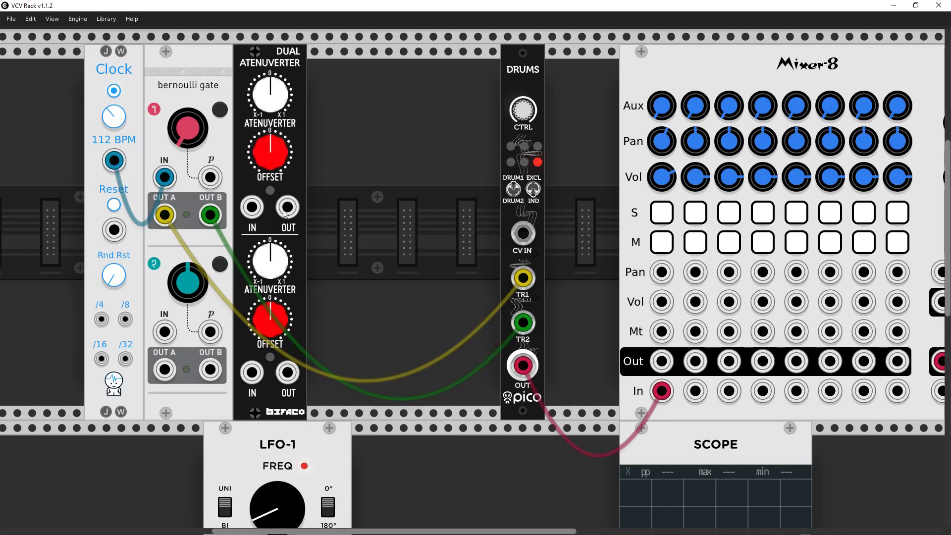
Patch the first attenuverter output into the Drums CV IN, raise its offset, and bring it back to slightly above zero
left_click_drag(288, 209, 523, 233)
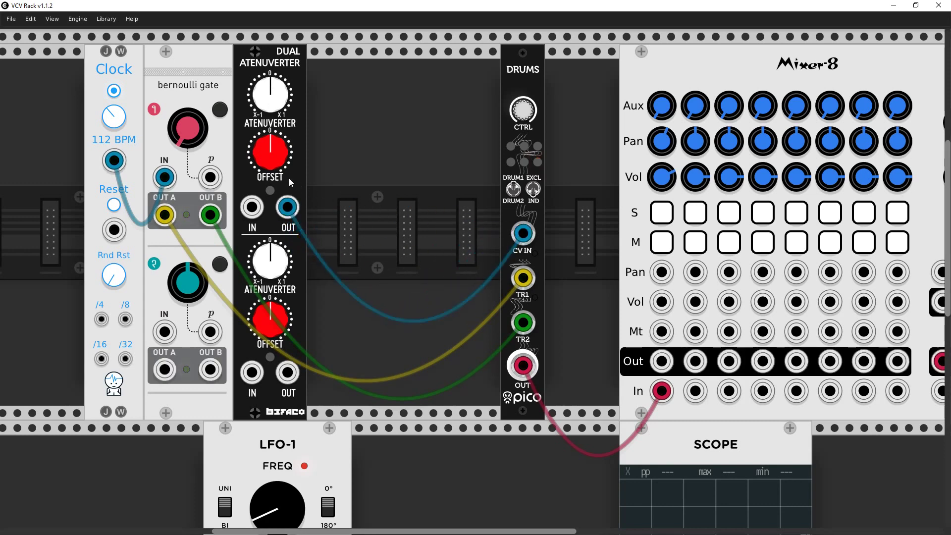
left_click_drag(270, 152, 270, 148)
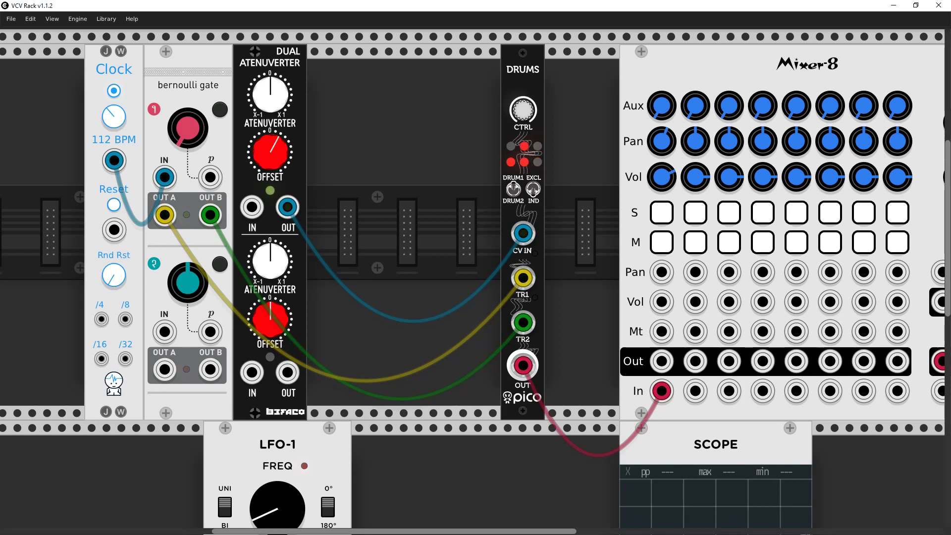
left_click_drag(271, 148, 269, 159)
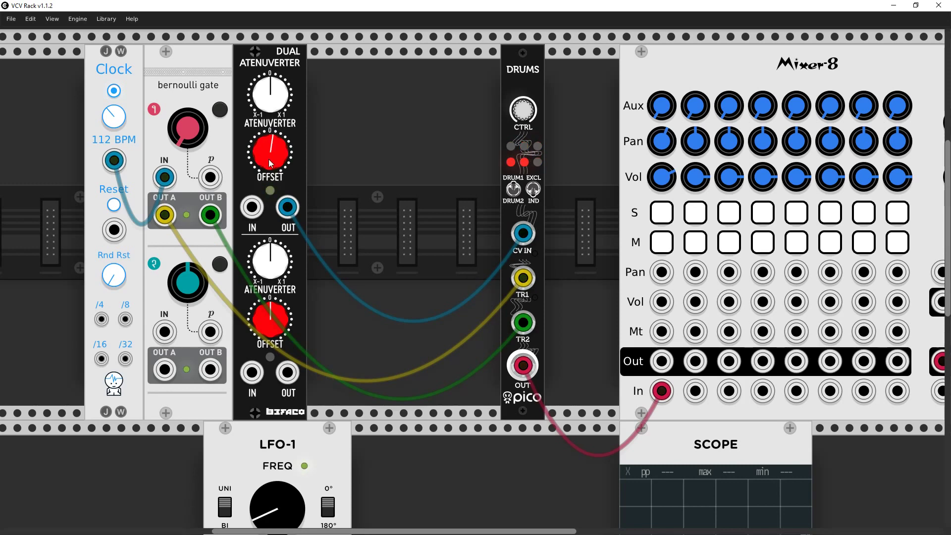
Add the Audible Instruments utilities module beside the Dual Atenuverter
right_click(394, 124)
scroll(75, 149, "up", 3)
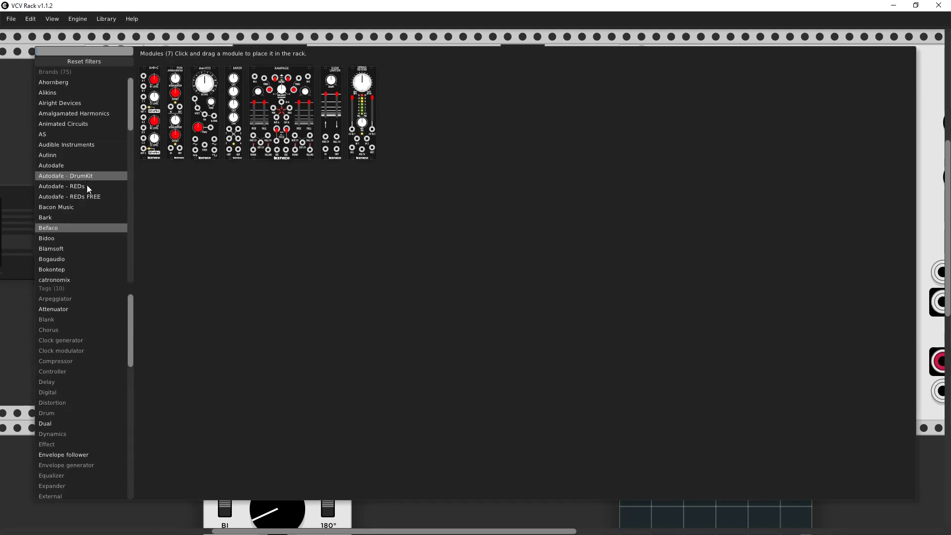
left_click(84, 145)
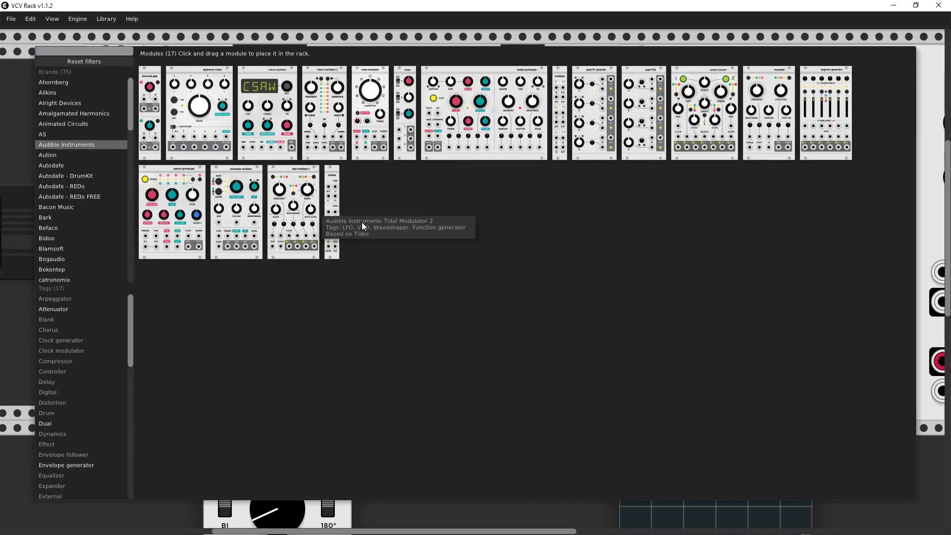
left_click(334, 208)
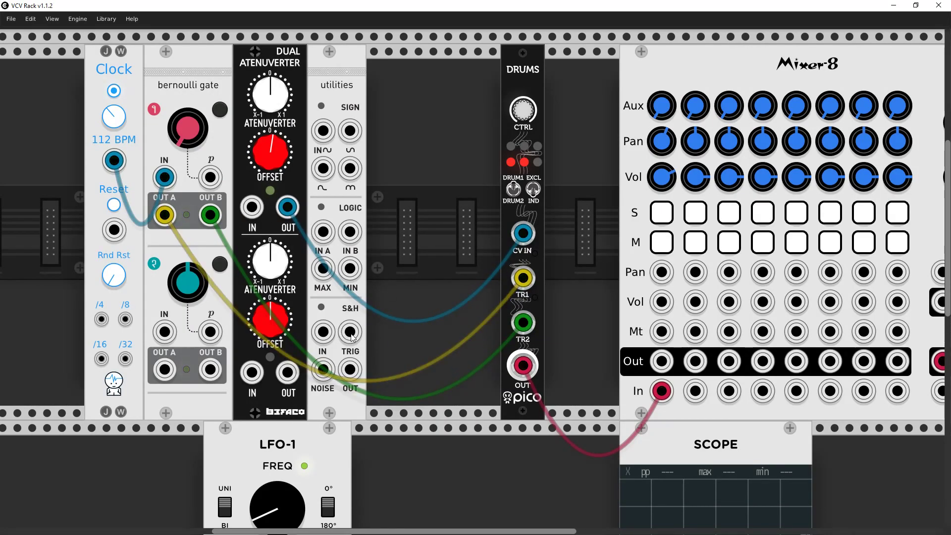
Trigger the utilities sample and hold from the first gate's OUT A, and replace the Drums CV IN source with its output
left_click_drag(350, 332, 165, 215)
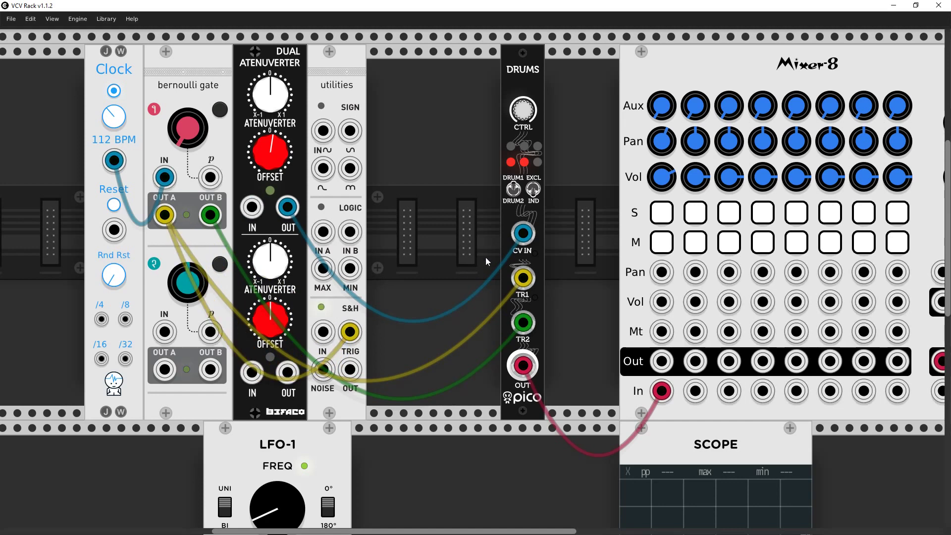
left_click_drag(523, 233, 444, 257)
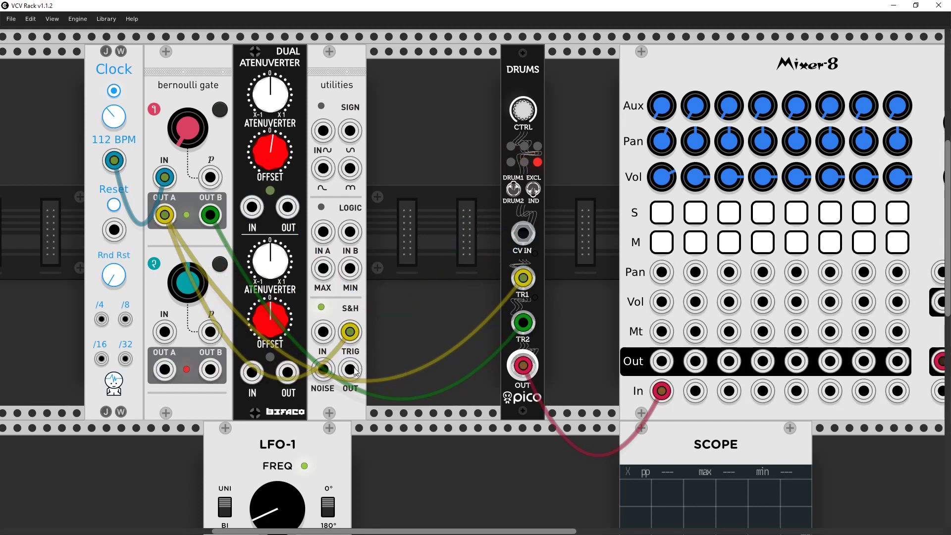
left_click_drag(350, 370, 522, 233)
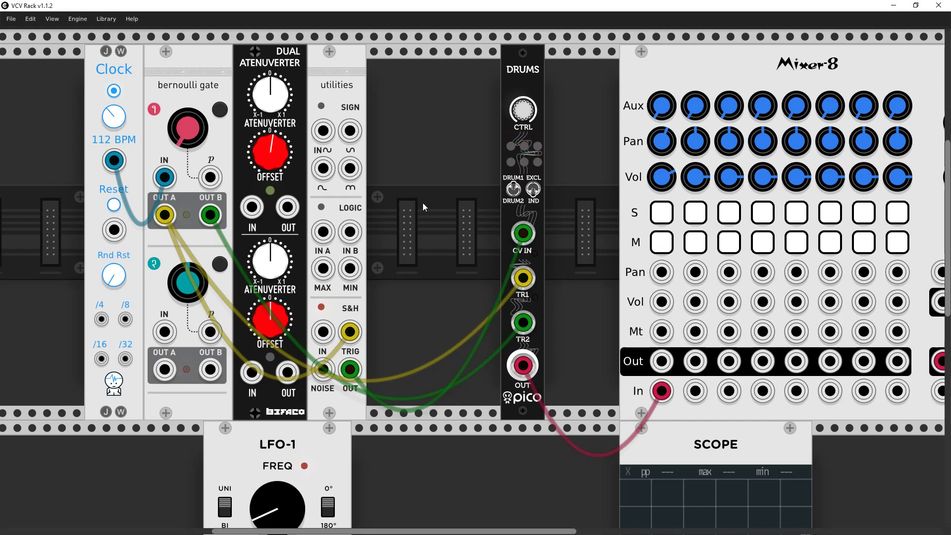
Unplug the cable from the Drums CV IN and switch the drum selector to the other drum
left_click_drag(523, 232, 473, 243)
left_click(514, 190)
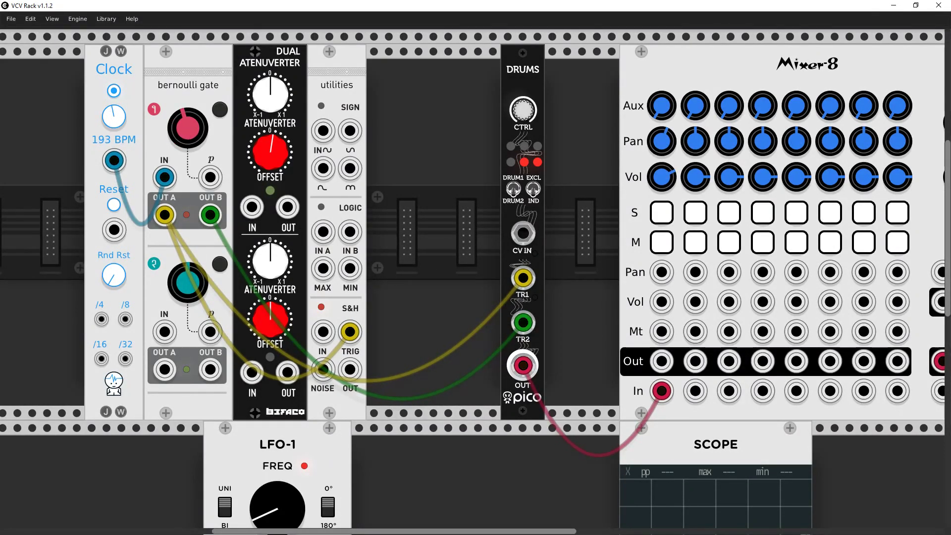
Set the clock to 197 BPM and the first bernoulli gate's probability to about the middle
left_click_drag(114, 117, 114, 115)
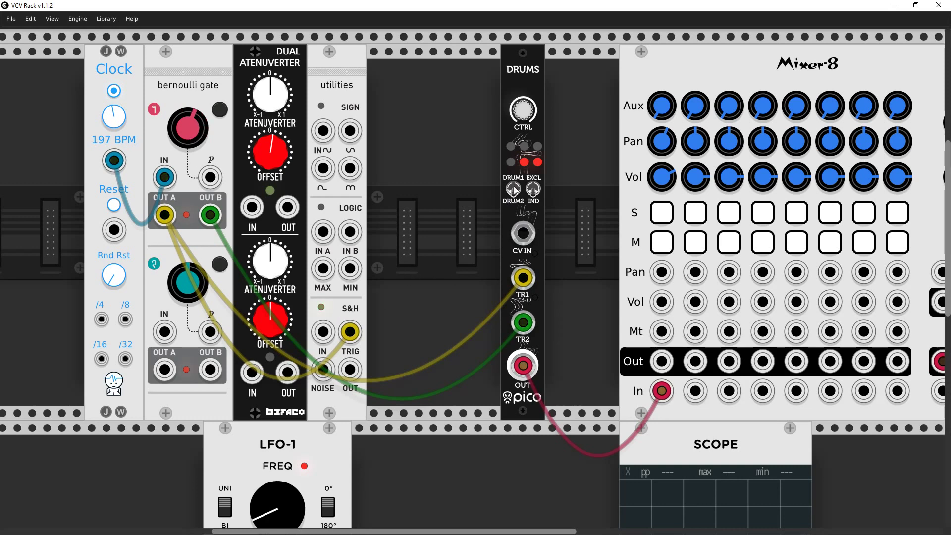
left_click_drag(188, 128, 188, 297)
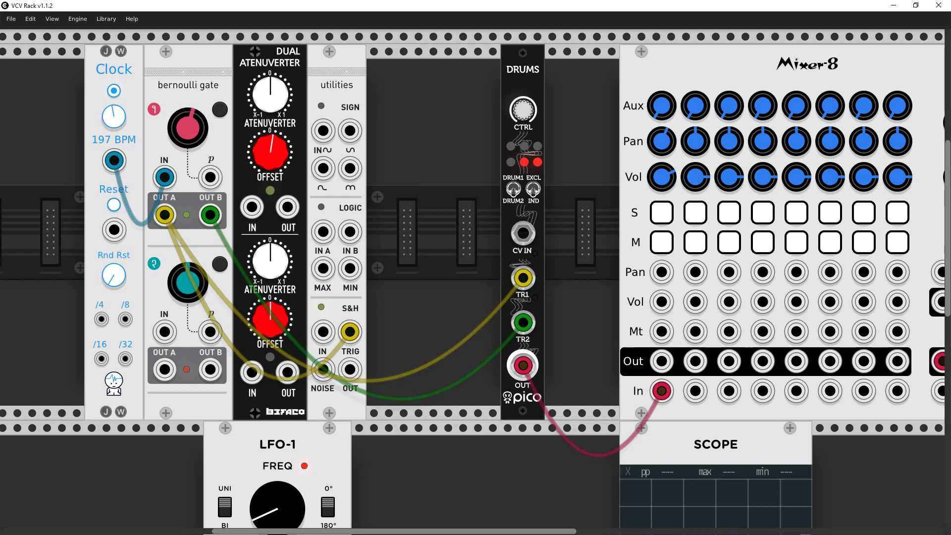
left_click_drag(187, 128, 188, 148)
Patch the sample and hold output into the Drums CV IN, and turn the first gate's probability down and then fully up
left_click_drag(355, 372, 532, 241)
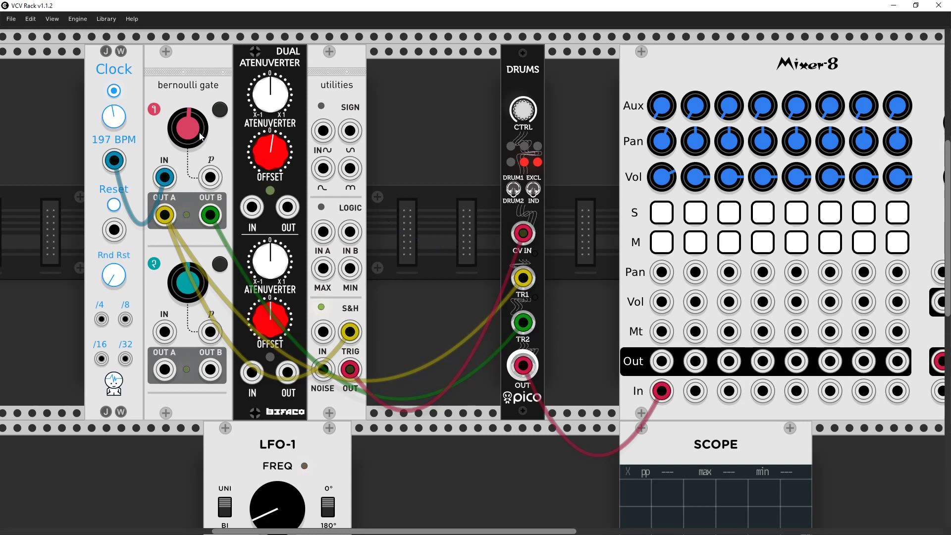
left_click_drag(189, 132, 188, 154)
left_click_drag(188, 128, 188, 99)
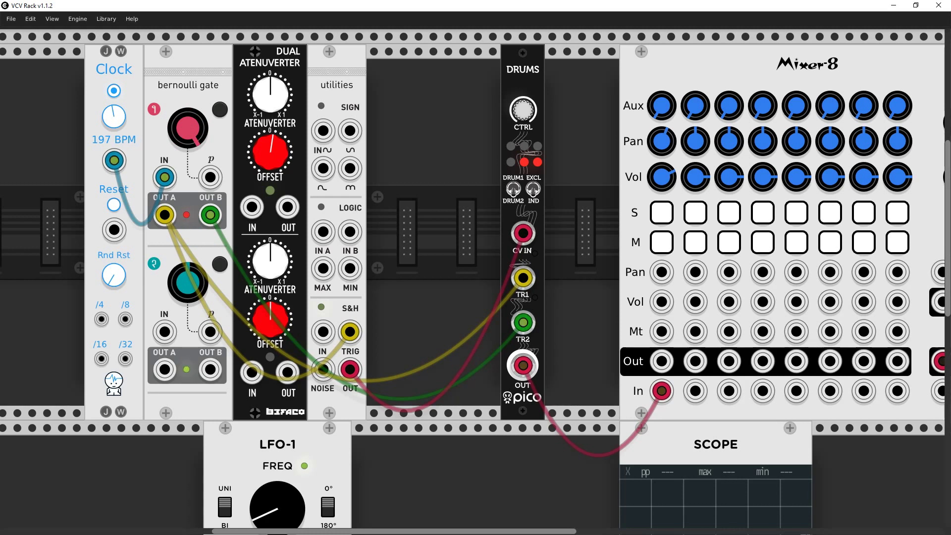
Trigger the sample and hold from the first gate's OUT B and return that gate's probability to about the middle
left_click_drag(187, 99, 188, 93)
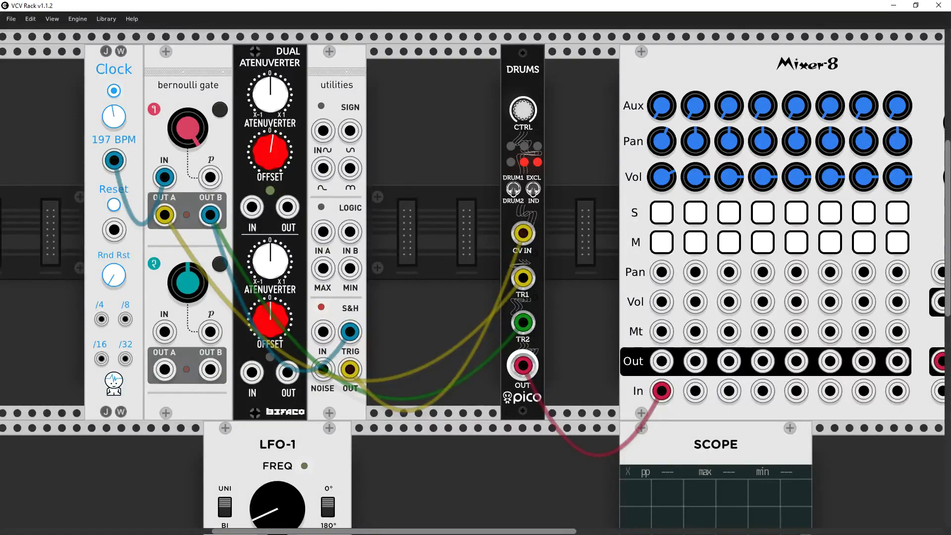
left_click_drag(187, 128, 187, 149)
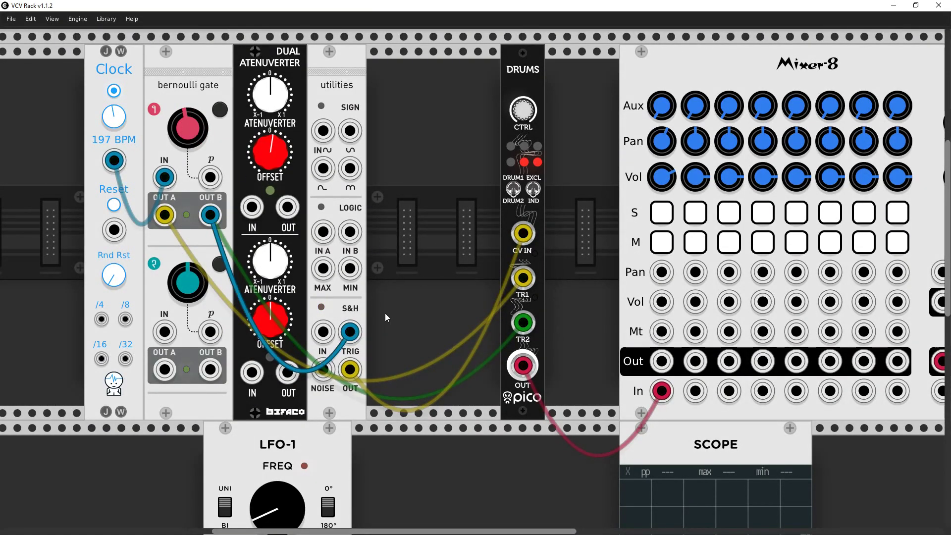
Move the sample and hold trigger to OUT A, and repatch its output into the Drums CV IN with the other drum selected
left_click_drag(523, 233, 493, 243)
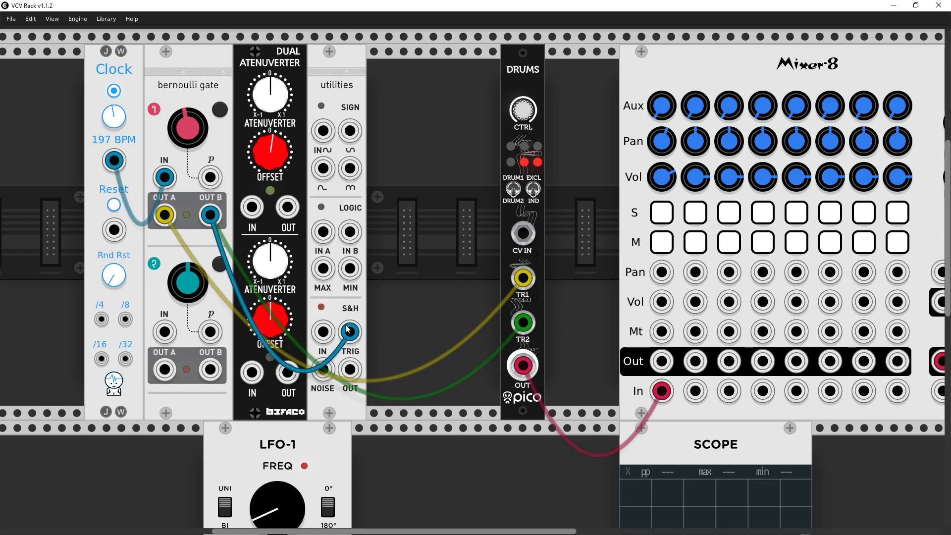
left_click_drag(210, 214, 165, 216)
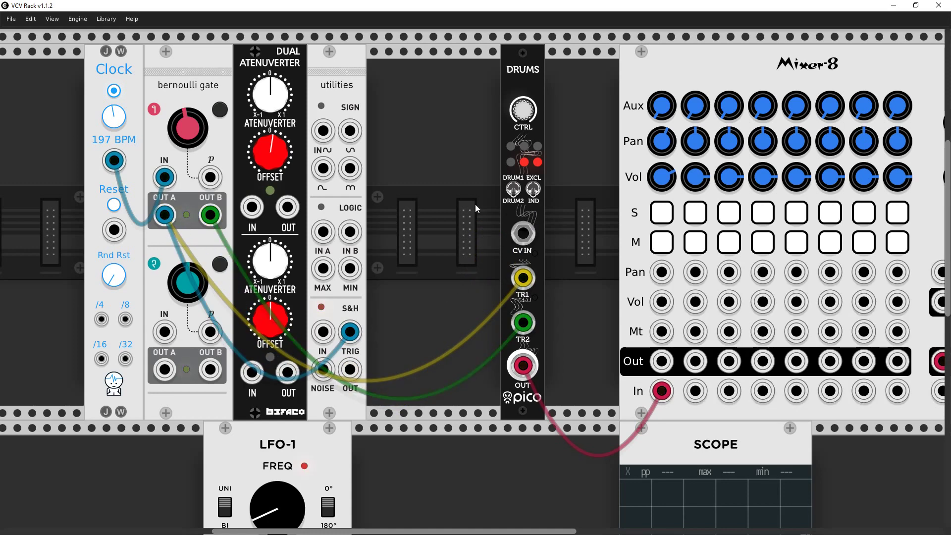
left_click(512, 194)
left_click_drag(350, 369, 510, 237)
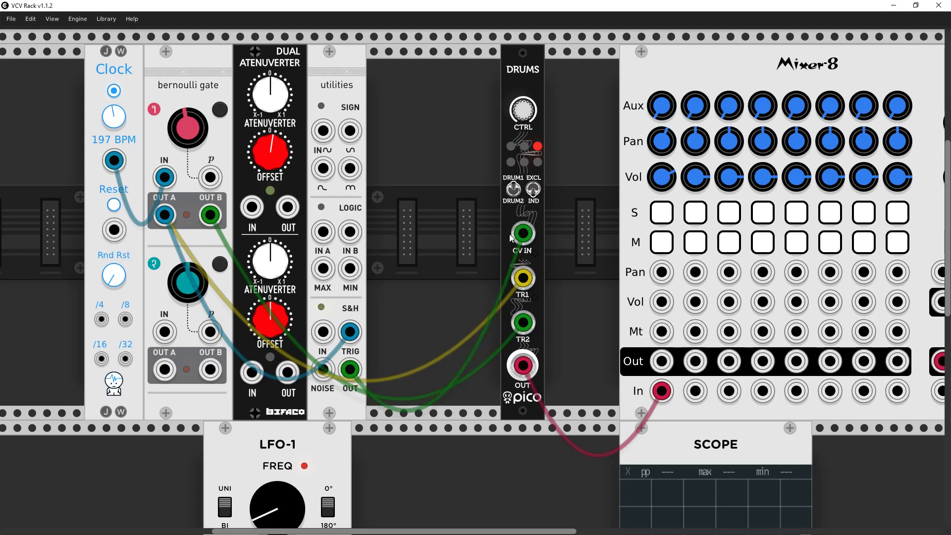
Toggle the Drums module's drum selector back and forth to compare how each drum responds to the CV
left_click(516, 196)
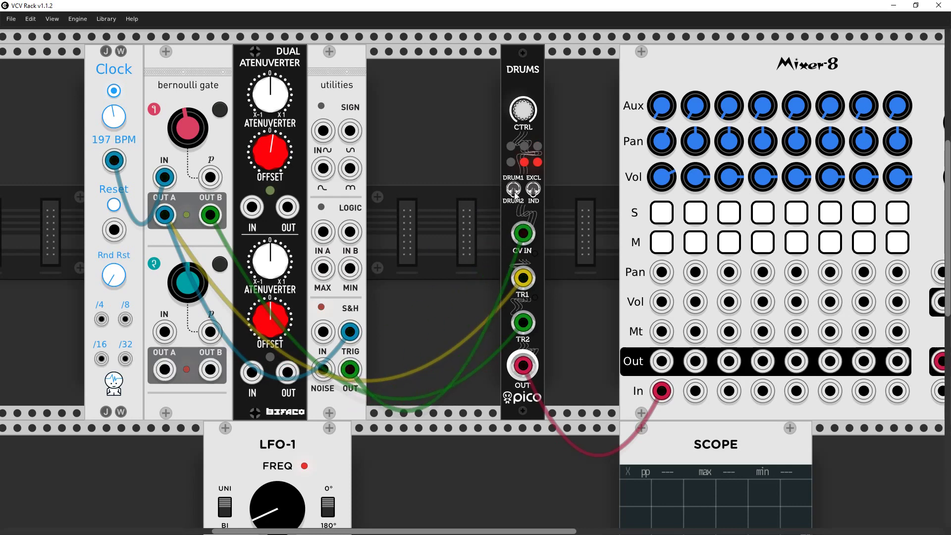
left_click(516, 195)
left_click(515, 195)
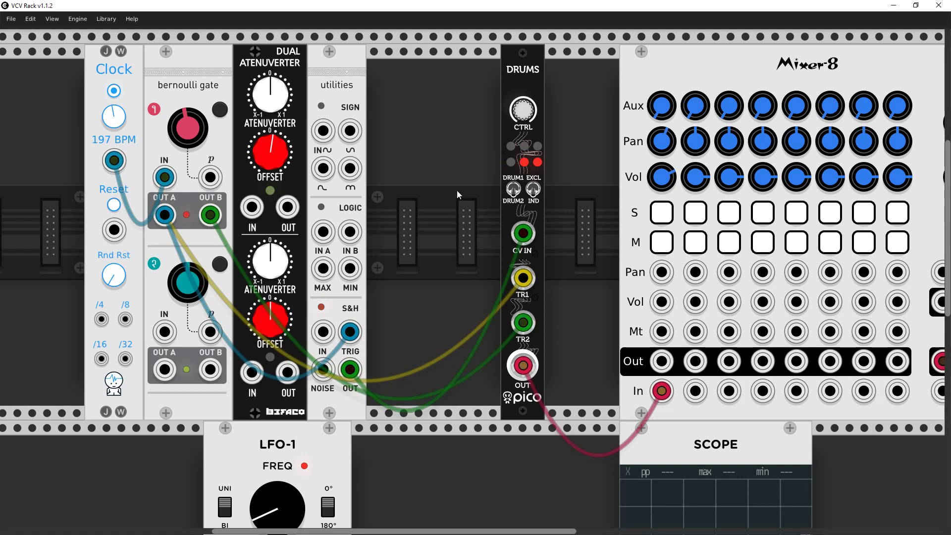
Unplug the Drums CV IN cable, set the module's CV destination to pitch, and patch the sample and hold output into CV IN
left_click_drag(492, 235, 495, 229)
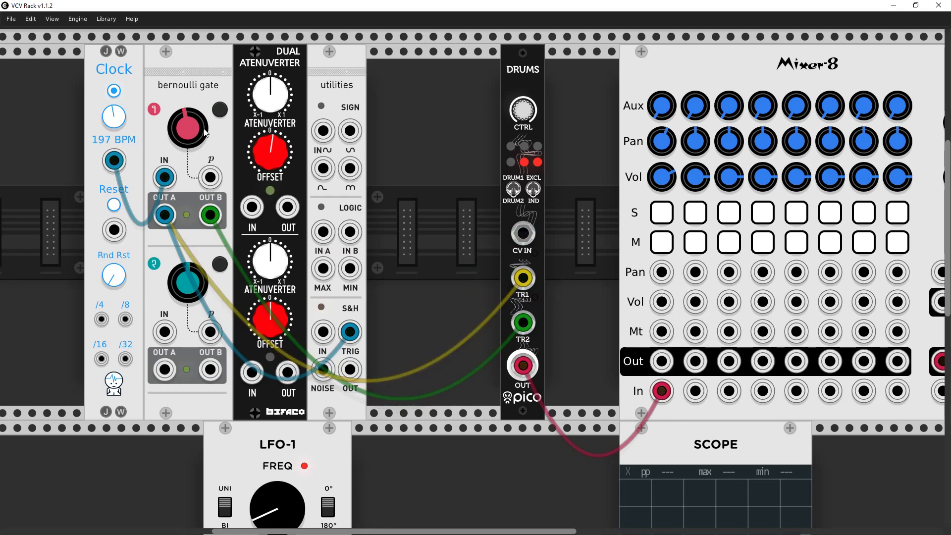
right_click(513, 84)
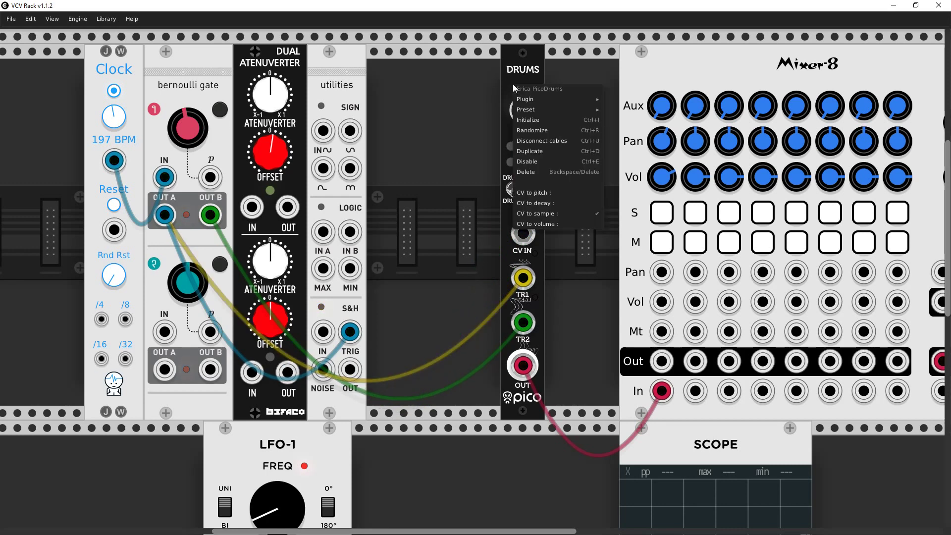
left_click(528, 196)
left_click_drag(523, 233, 353, 369)
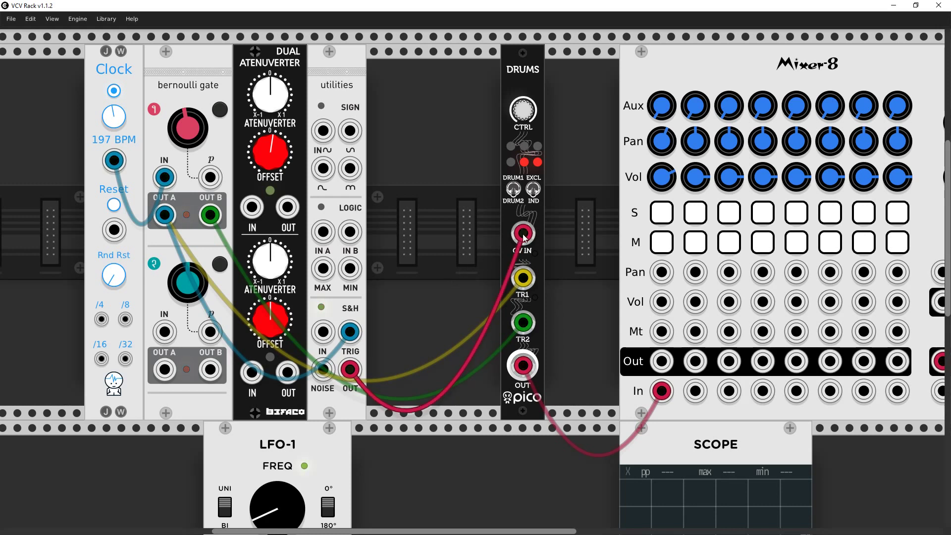
Mute the first mixer channel and browse the module library to add a MIDI-CV module beside the Drums module
left_click(662, 242)
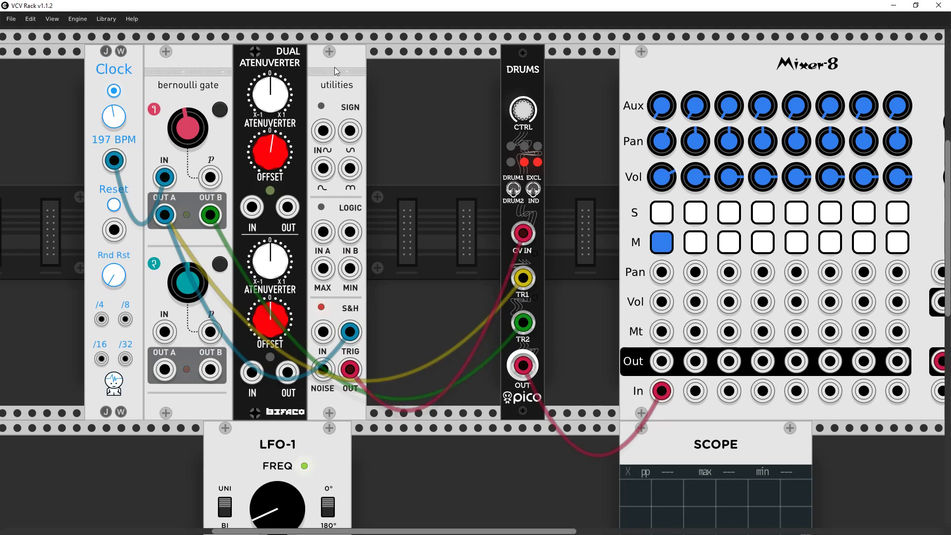
left_click_drag(335, 72, 171, 74)
right_click(307, 88)
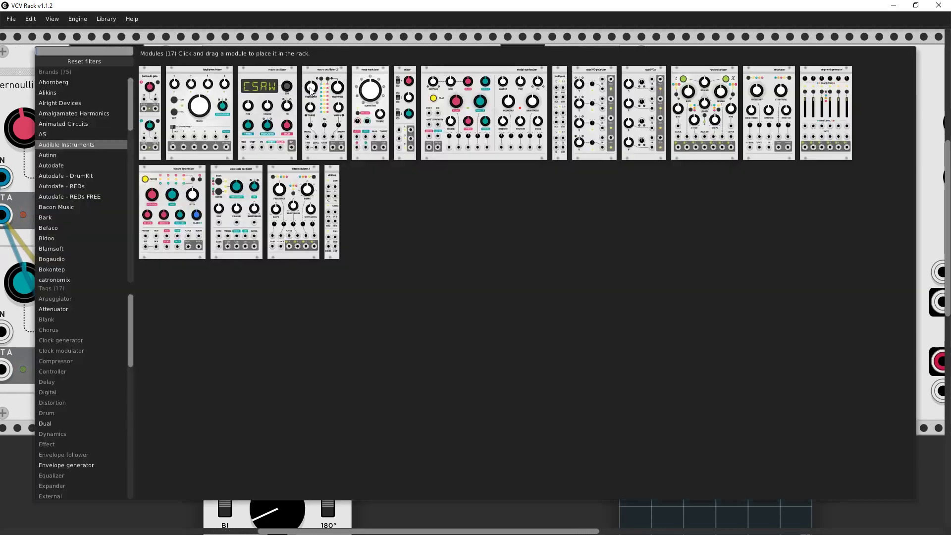
scroll(61, 176, "down", 15)
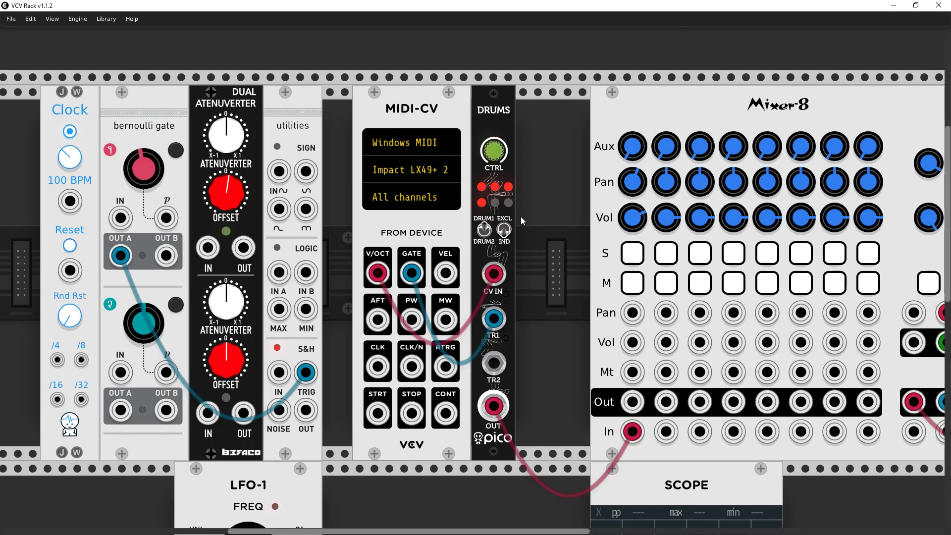
Step the Drums CTRL encoder from its green pitch mode through the following modes
left_click(490, 155)
left_click(490, 155)
left_click(490, 155)
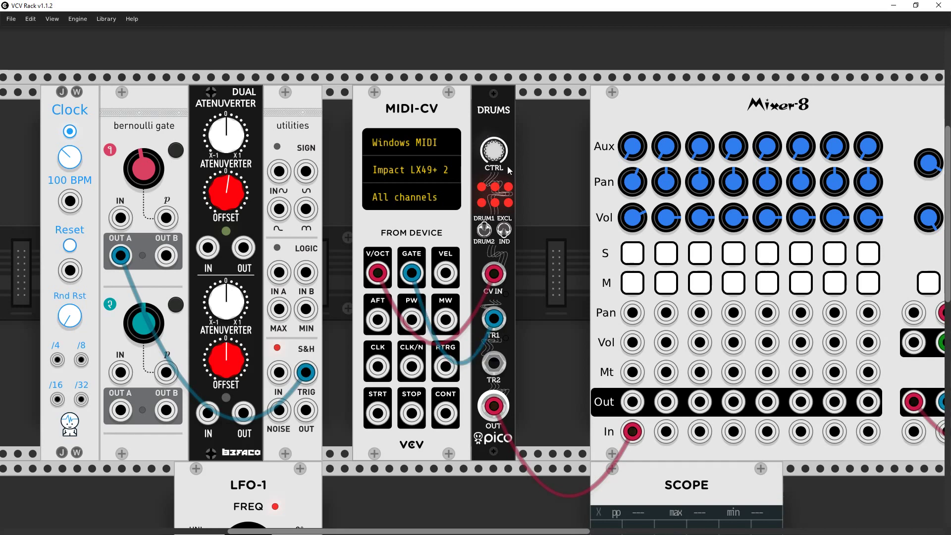
Mute and unmute the first mixer channel, and delete the MIDI-CV module
left_click(624, 292)
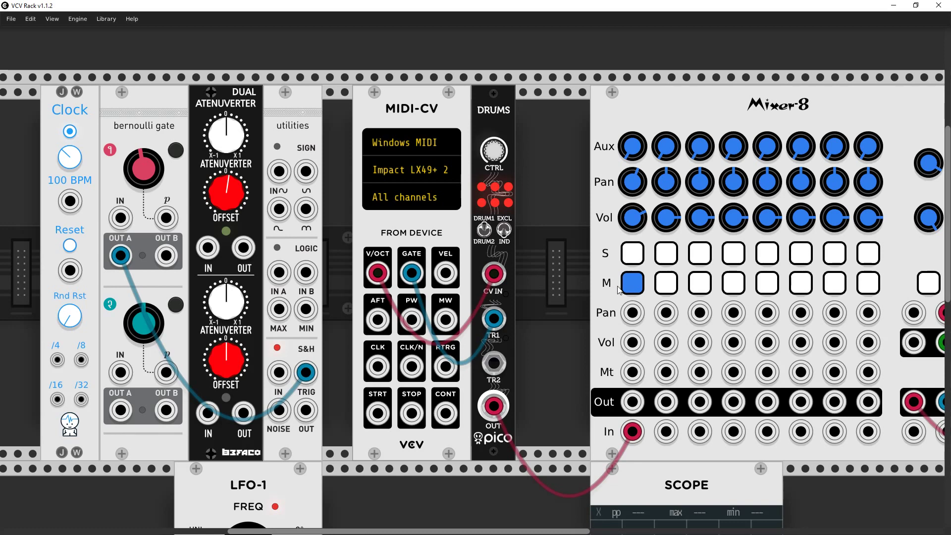
left_click(633, 288)
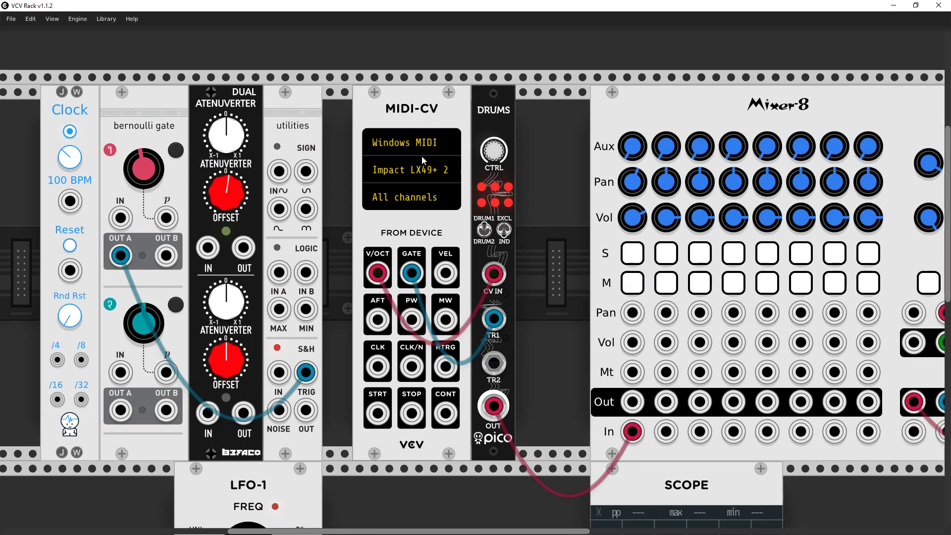
key("Delete")
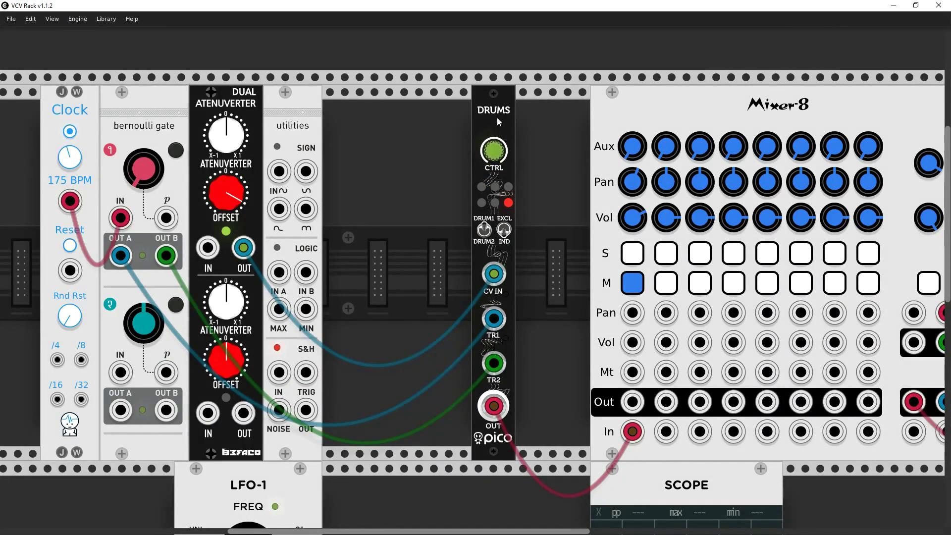
Review the Drums CV destination options, and read the sample select and pitch adjustment sections of the Pico Drums manual in the browser
right_click(491, 117)
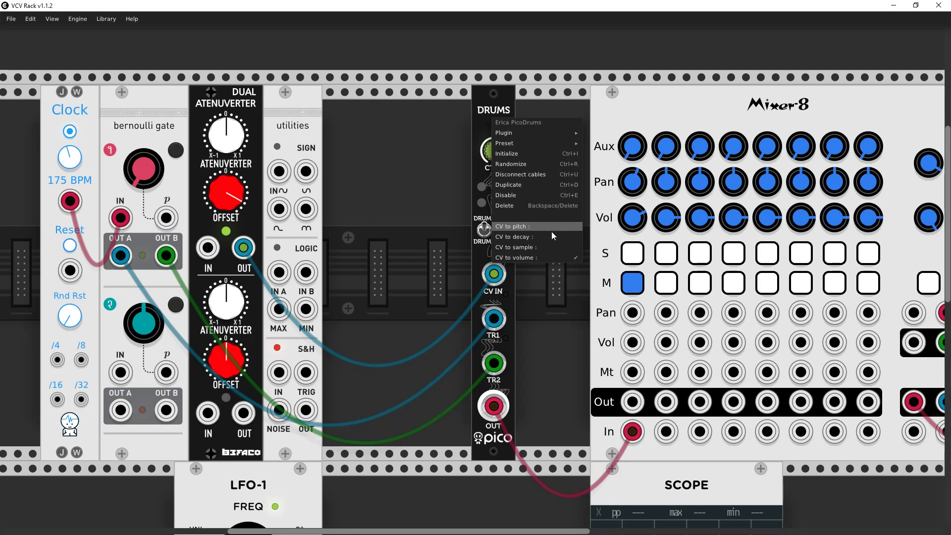
left_click(530, 248)
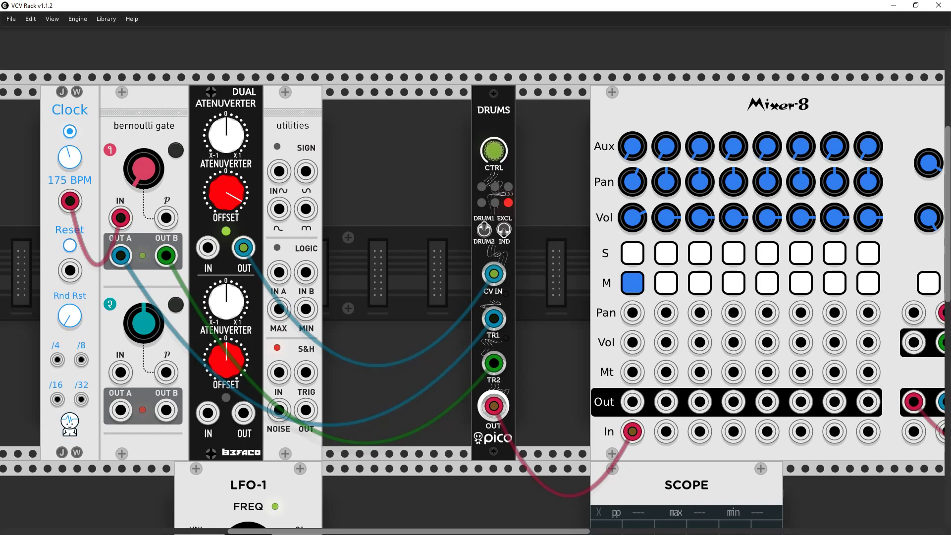
left_click_drag(950, 43, 440, 32)
double_click(440, 32)
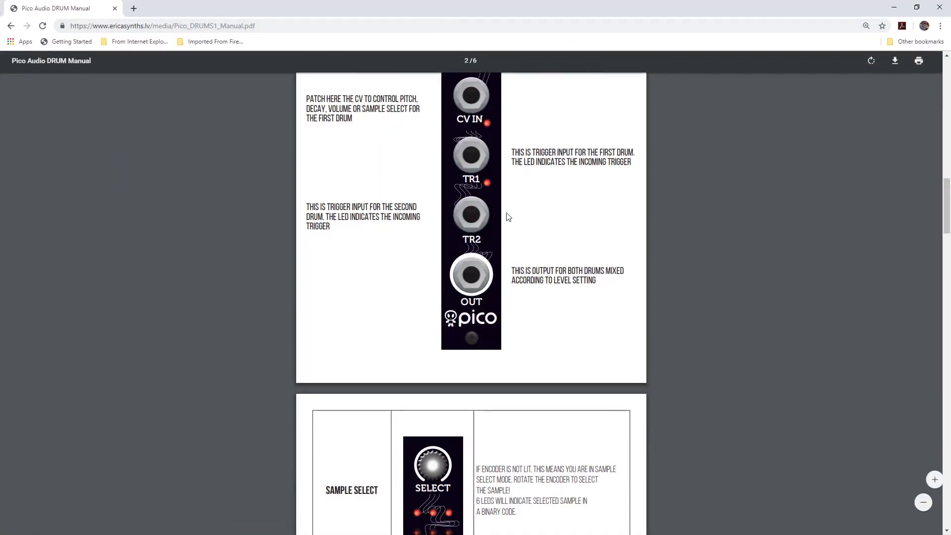
scroll(509, 216, "down", 5)
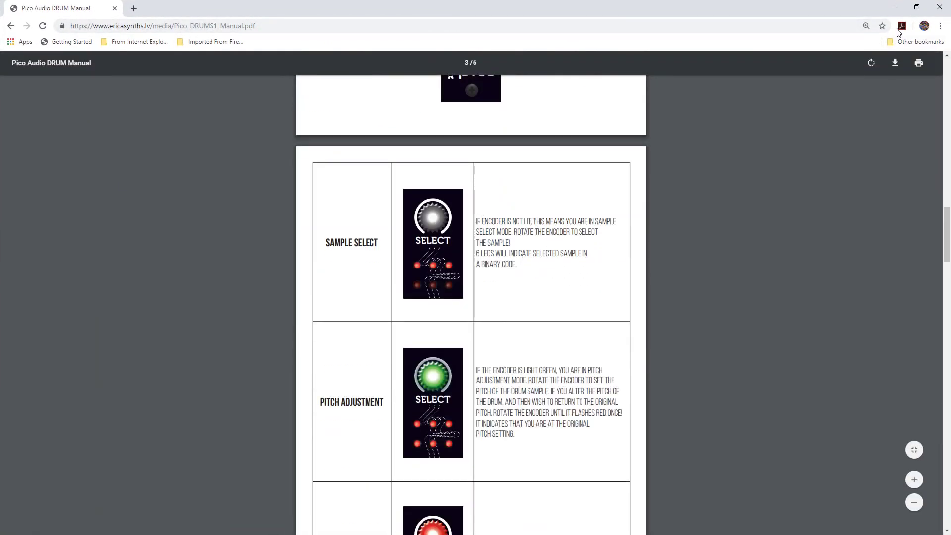
left_click_drag(801, 6, 950, 89)
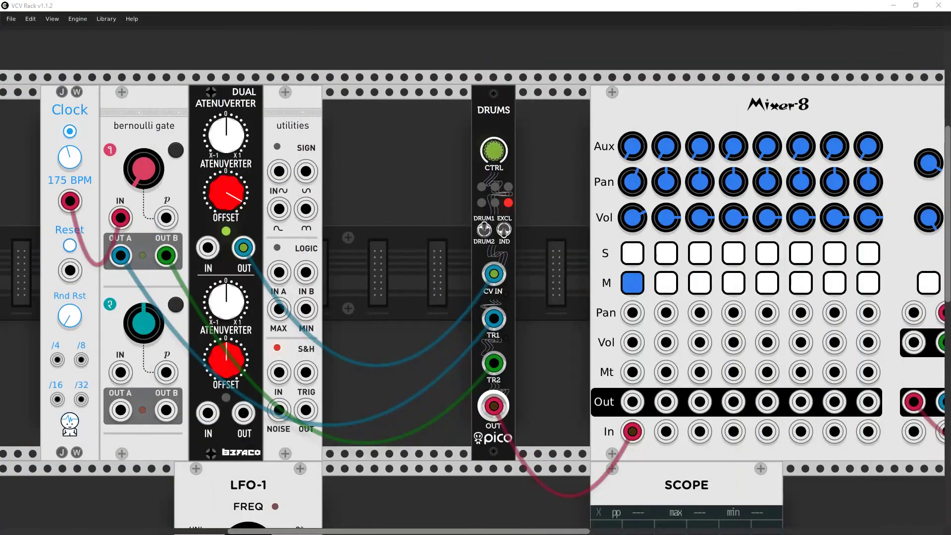
Turn the first attenuverter's offset down to about zero and step the Drums CTRL encoder round to its green pitch mode
left_click(495, 153)
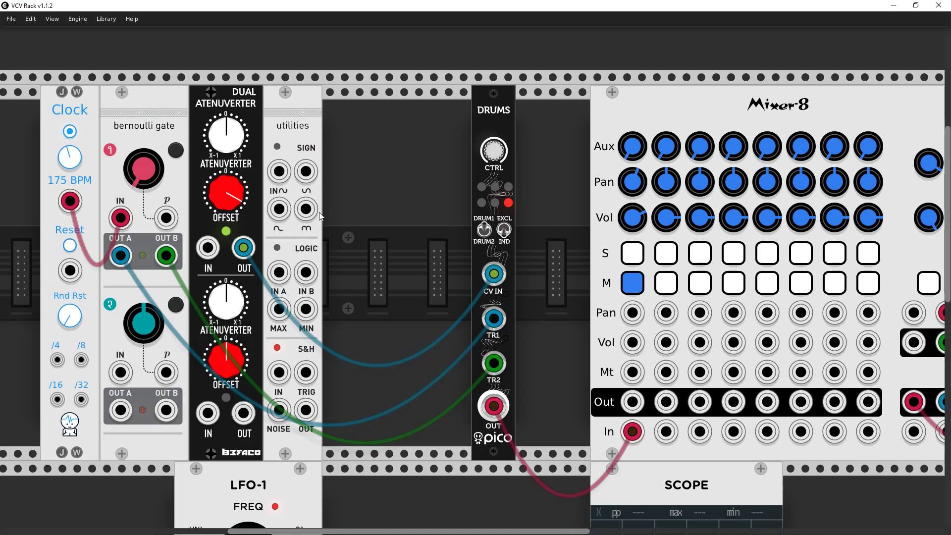
left_click_drag(233, 197, 233, 176)
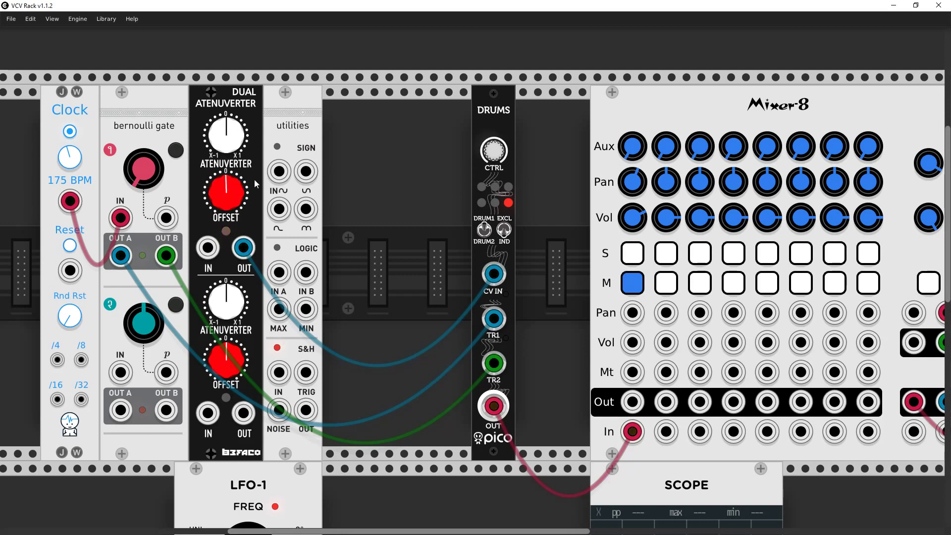
left_click(494, 154)
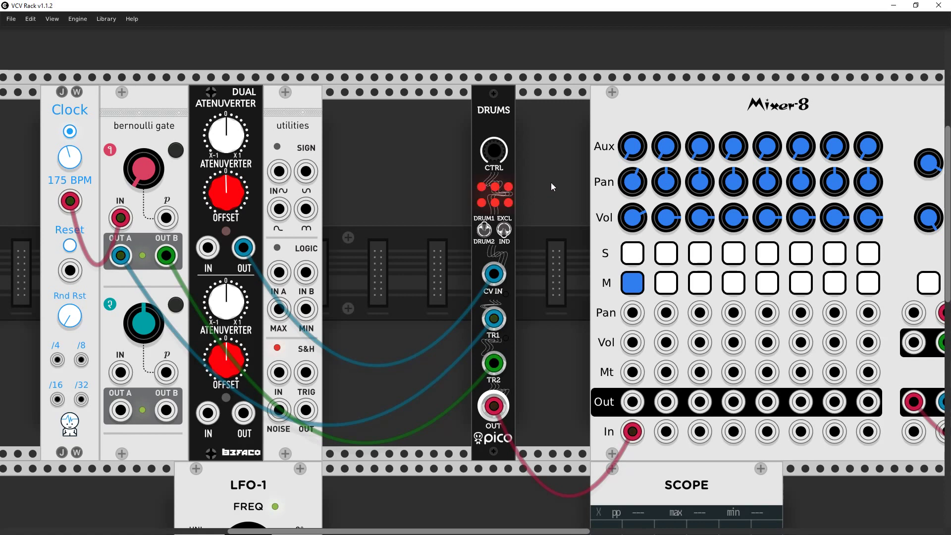
left_click(496, 152)
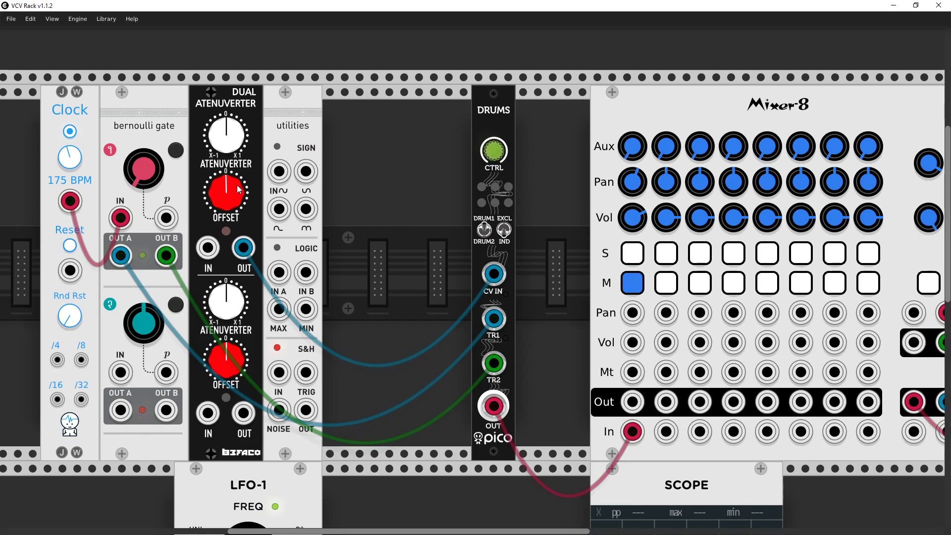
Raise the first attenuverter's offset slightly above zero, toggling the first mixer channel's mute to hear the drums
left_click(634, 288)
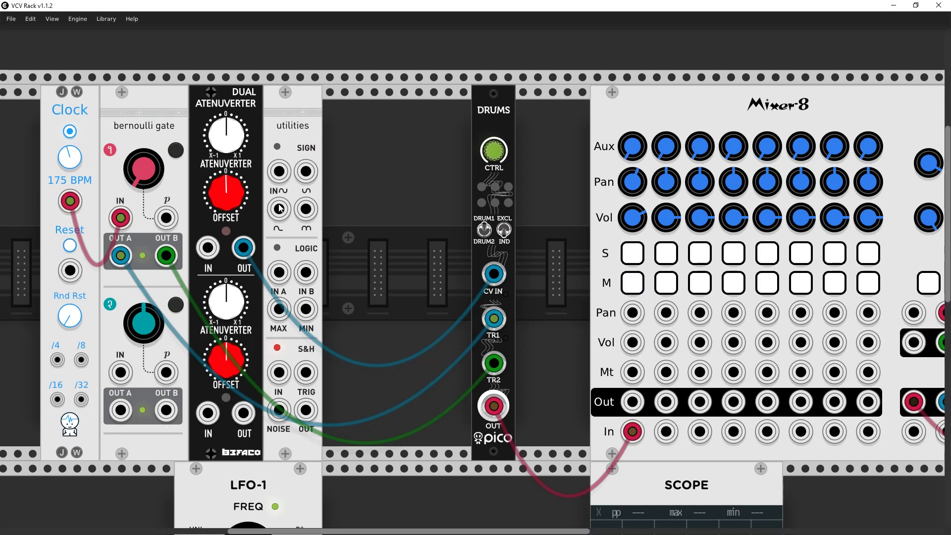
mouse_move(231, 200)
left_mouse_down()
mouse_move(231, 171)
mouse_move(231, 213)
mouse_move(231, 197)
left_mouse_up()
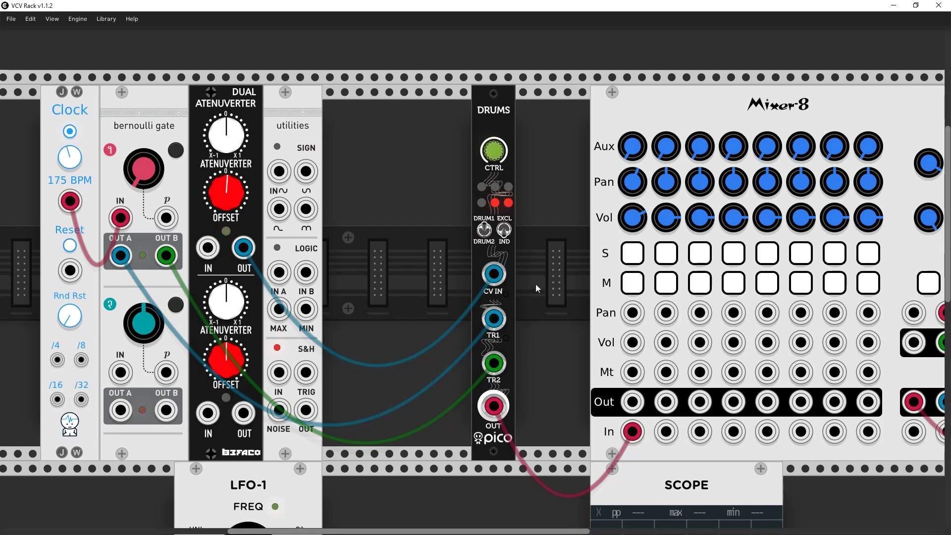
left_click(633, 283)
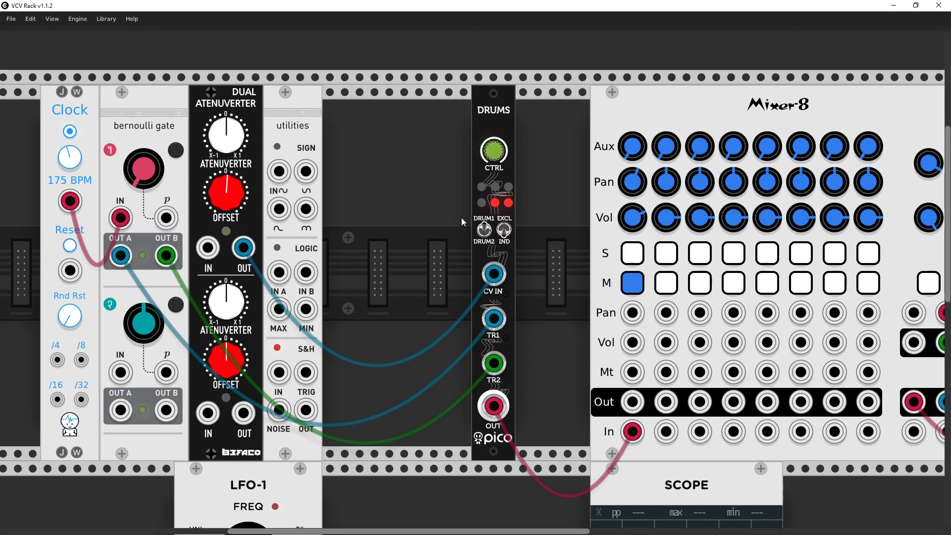
left_click(623, 285)
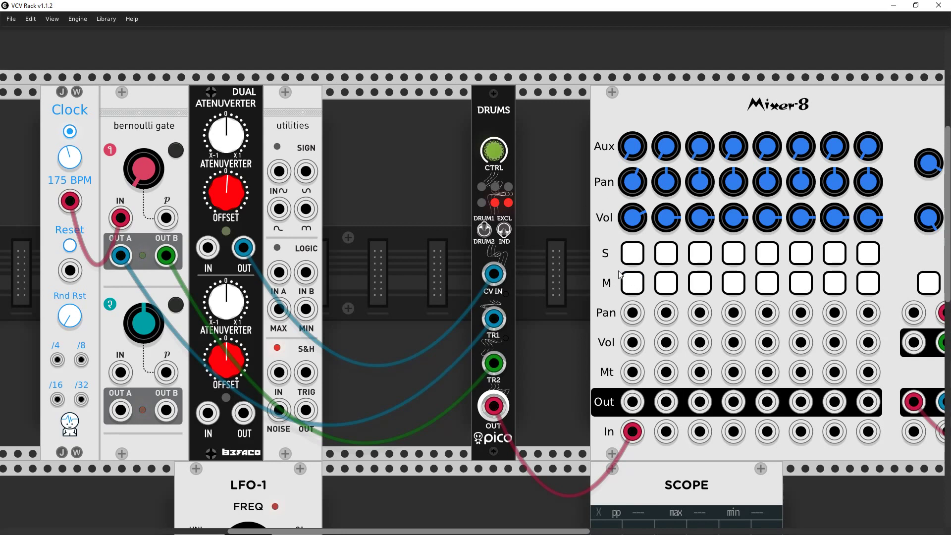
Step the Drums CTRL encoder through its modes to the red one and unplug the attenuverter cable from CV IN
left_click(494, 156)
left_click(494, 155)
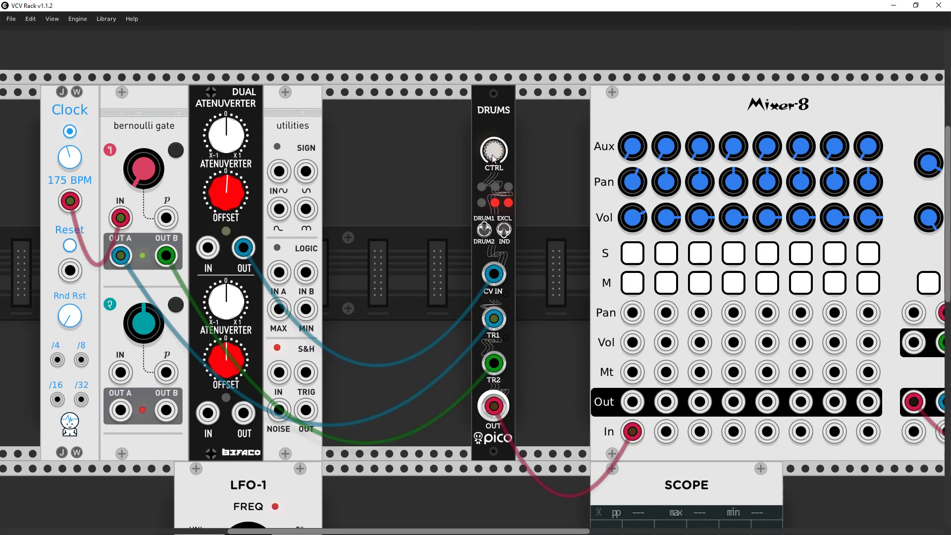
left_click(493, 154)
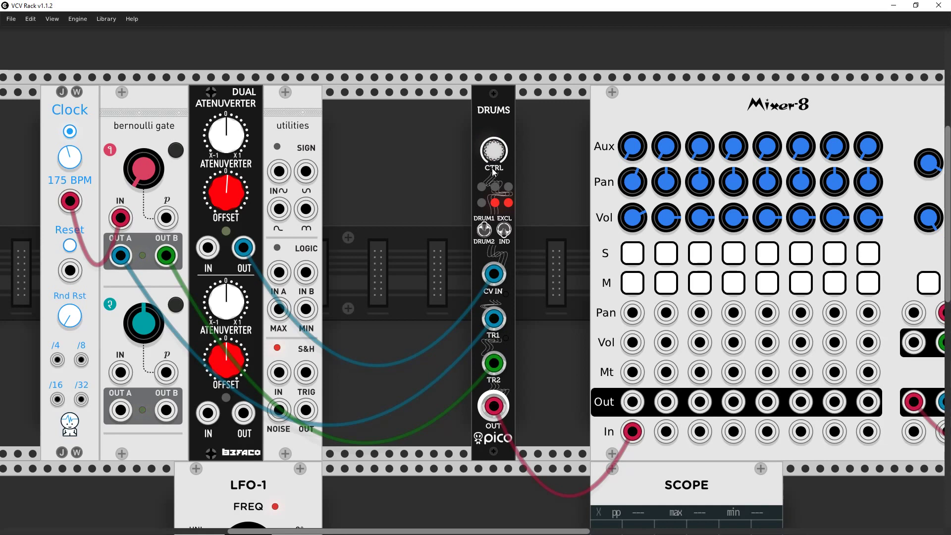
left_click_drag(494, 274, 490, 253)
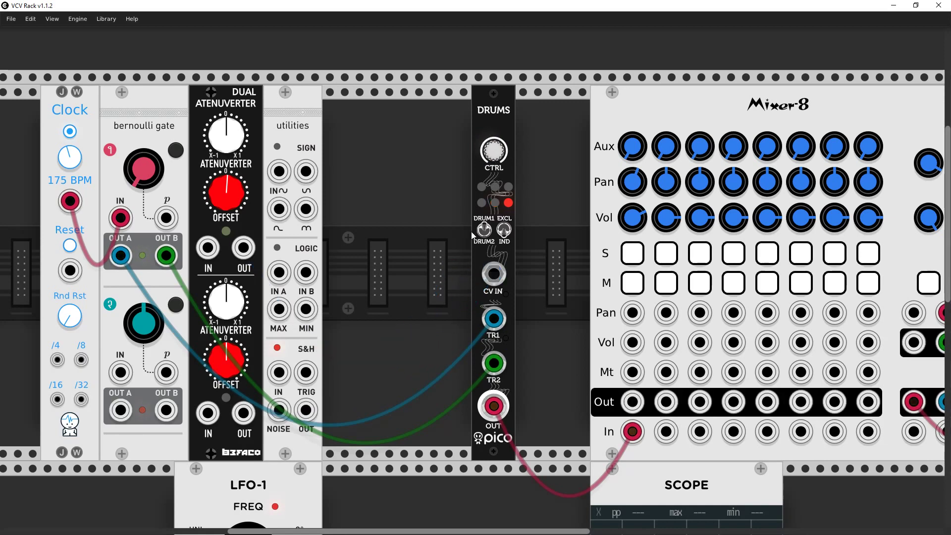
left_click(496, 153)
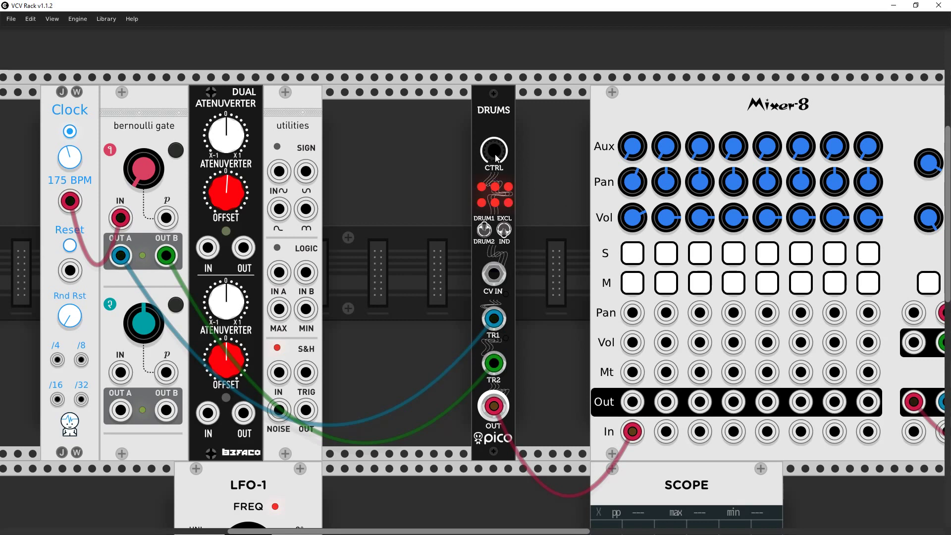
left_click(503, 228)
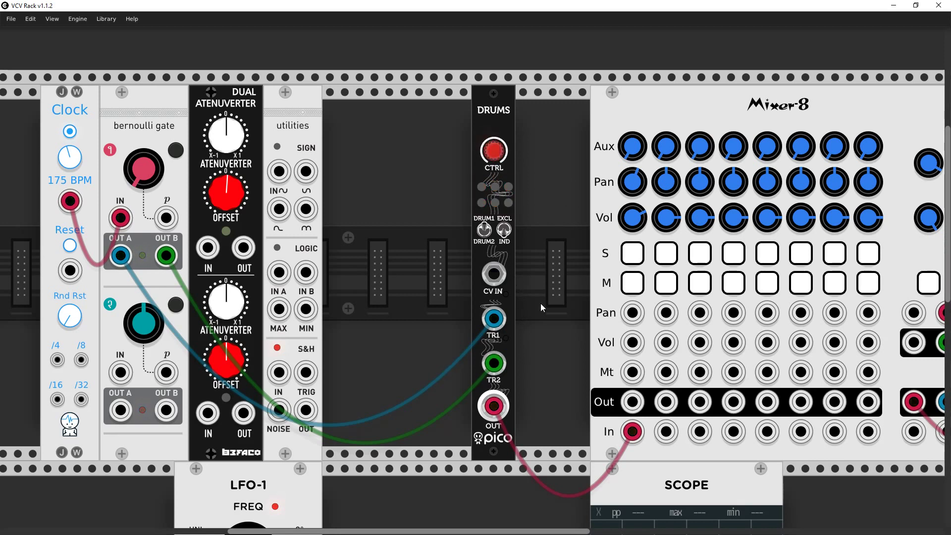
Change the Drums CTRL mode, repatch the first attenuverter output into CV IN, and raise that attenuverter's offset slightly
left_click(492, 153)
left_click_drag(496, 278, 243, 247)
left_click_drag(227, 192, 227, 176)
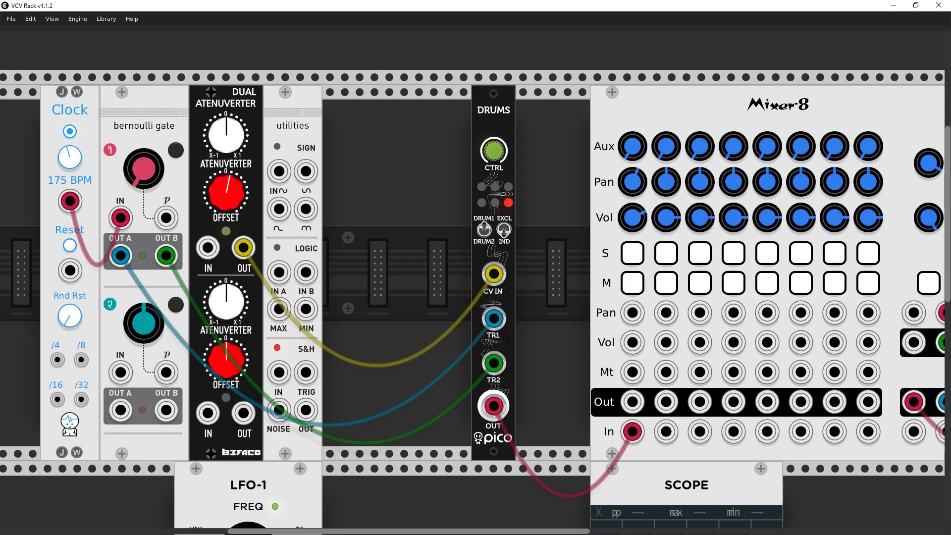
left_click_drag(227, 176, 227, 177)
Return the first attenuverter's offset to about zero, muting and unmuting the first mixer channel around the change
left_click(633, 283)
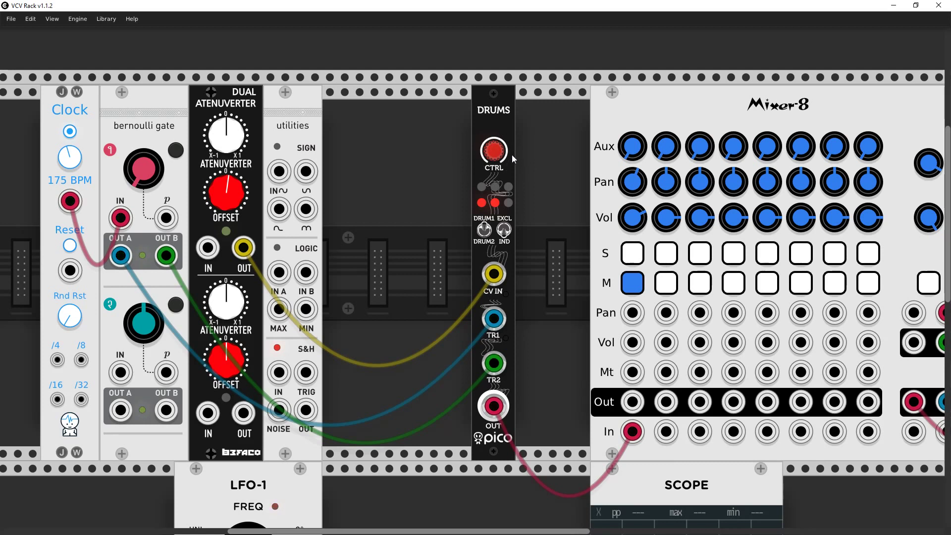
left_click(635, 286)
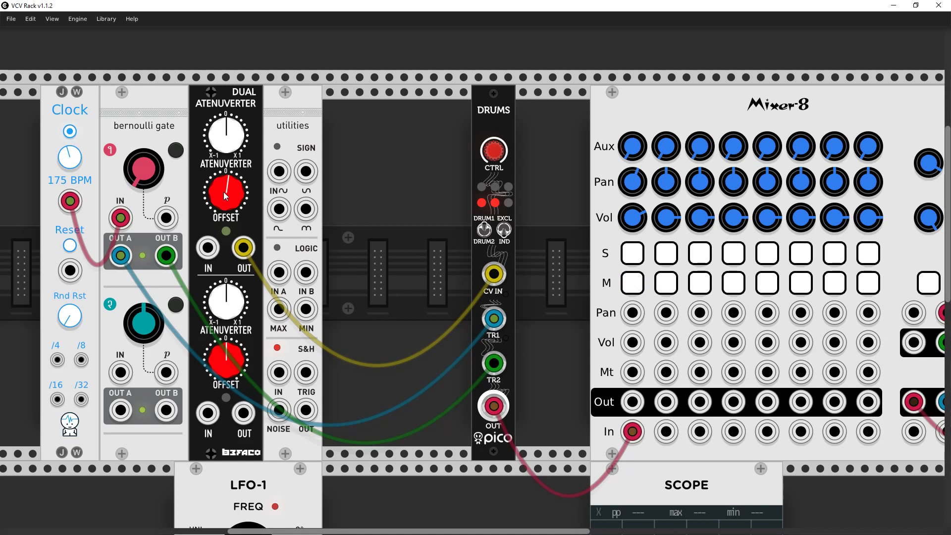
mouse_move(224, 192)
left_mouse_down()
mouse_move(224, 230)
mouse_move(224, 164)
mouse_move(224, 228)
mouse_move(224, 198)
left_mouse_up()
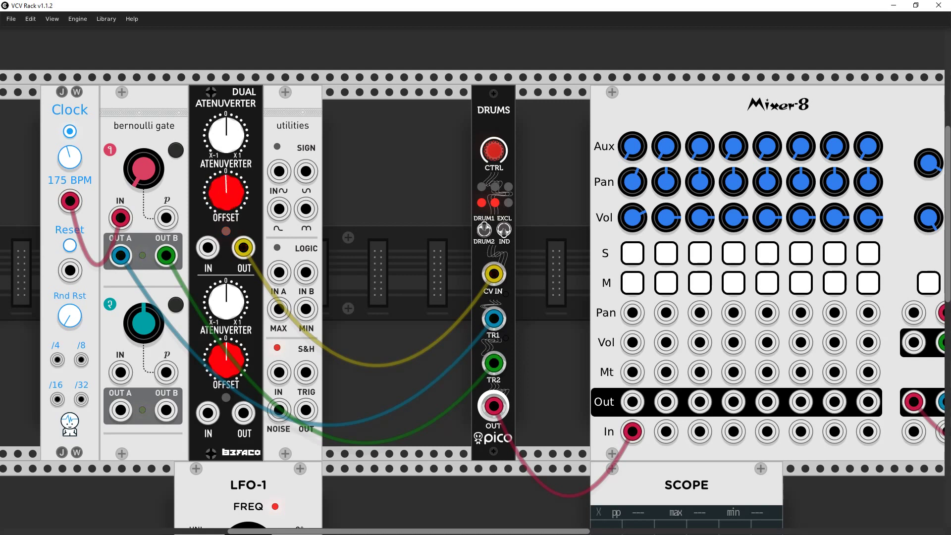
left_click(639, 286)
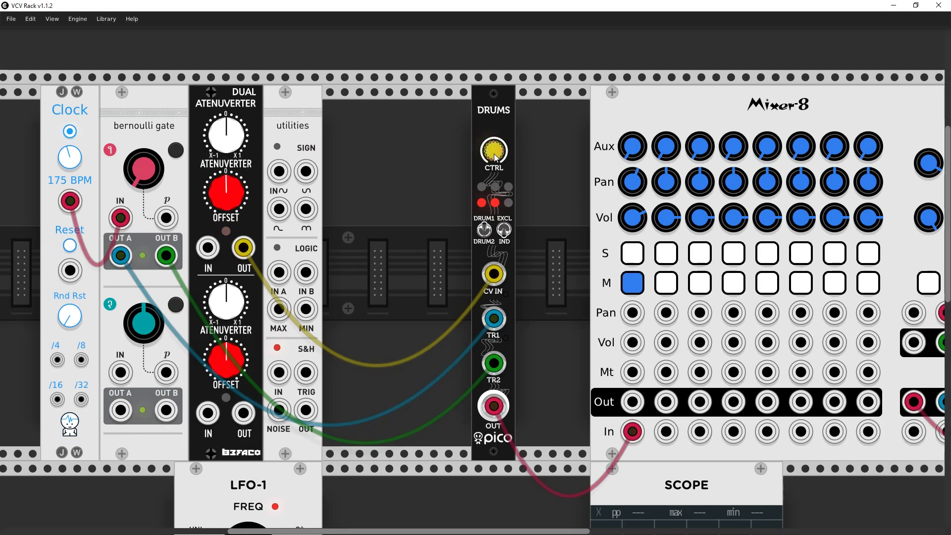
left_click(636, 286)
Unplug the attenuverter cable from the Drums CV IN and mute the first mixer channel
left_click_drag(494, 274, 466, 184)
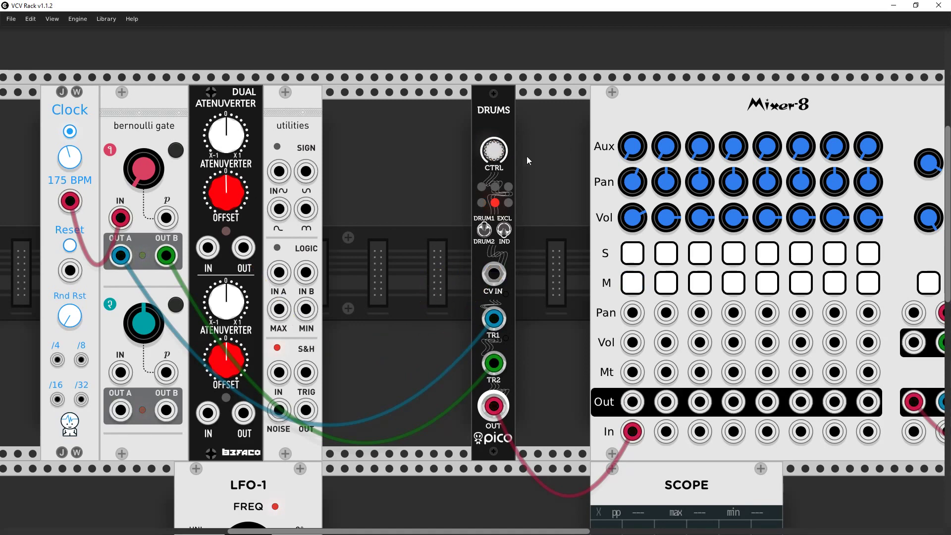
right_click(498, 116)
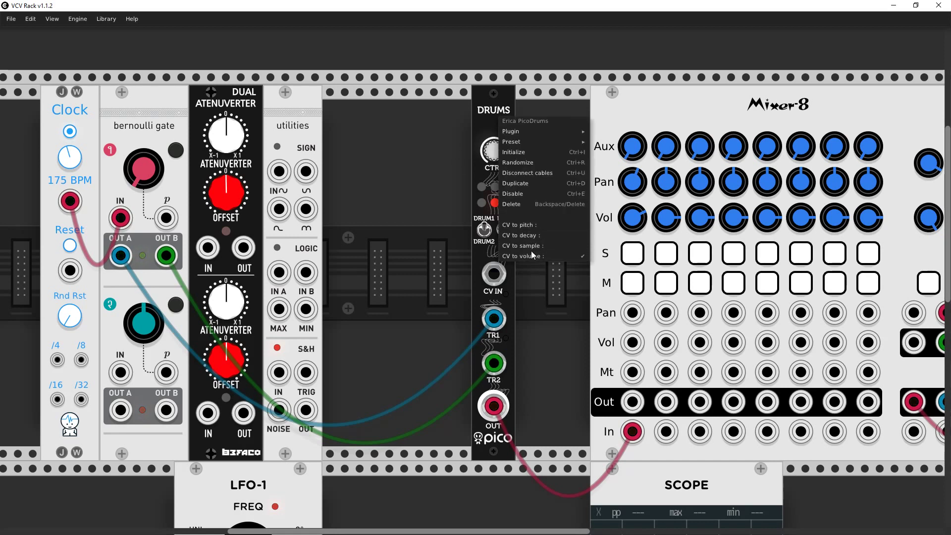
left_click(417, 183)
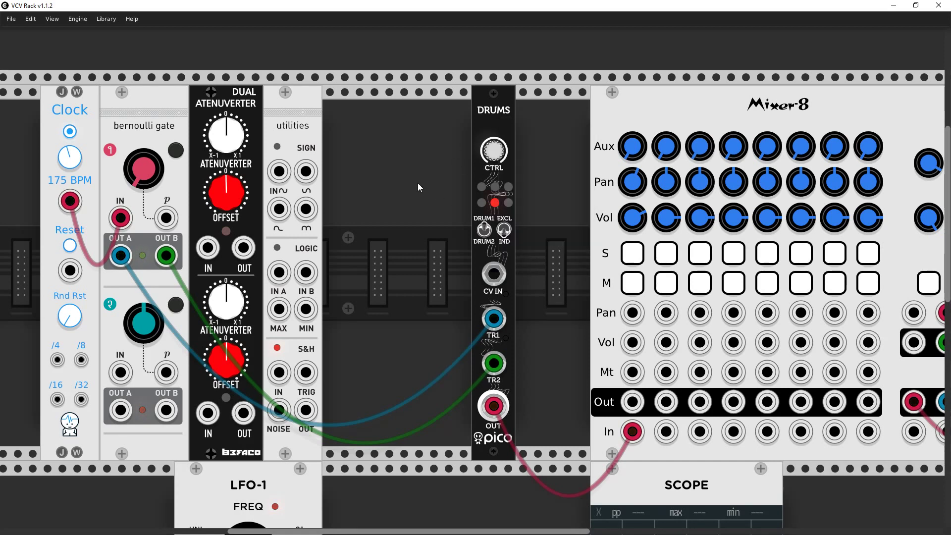
left_click(632, 284)
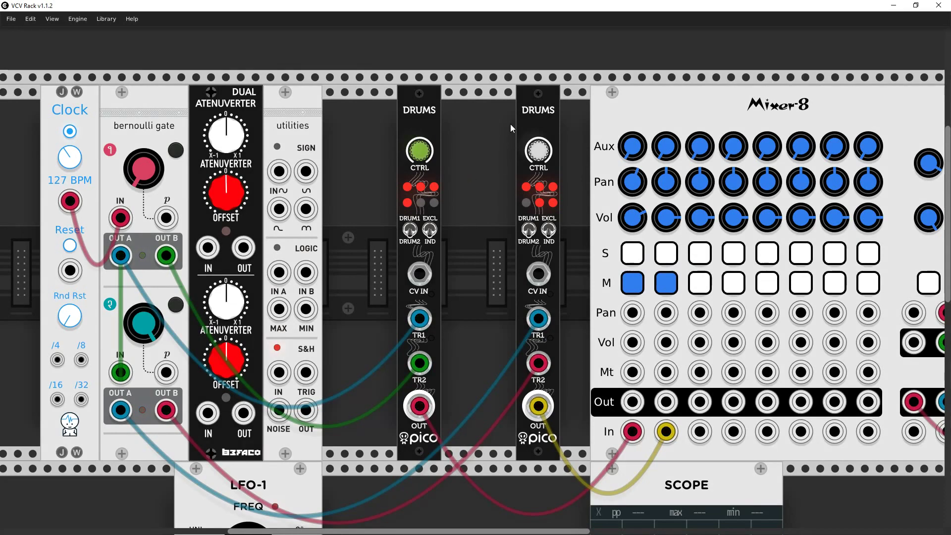
Place the two Drums modules directly side by side in the rack
left_click_drag(541, 110, 491, 111)
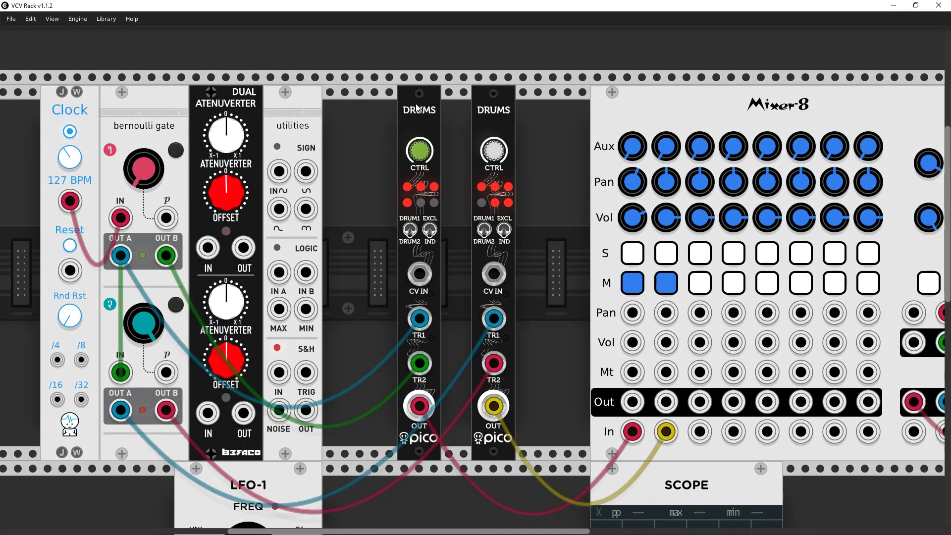
left_click_drag(418, 108, 448, 108)
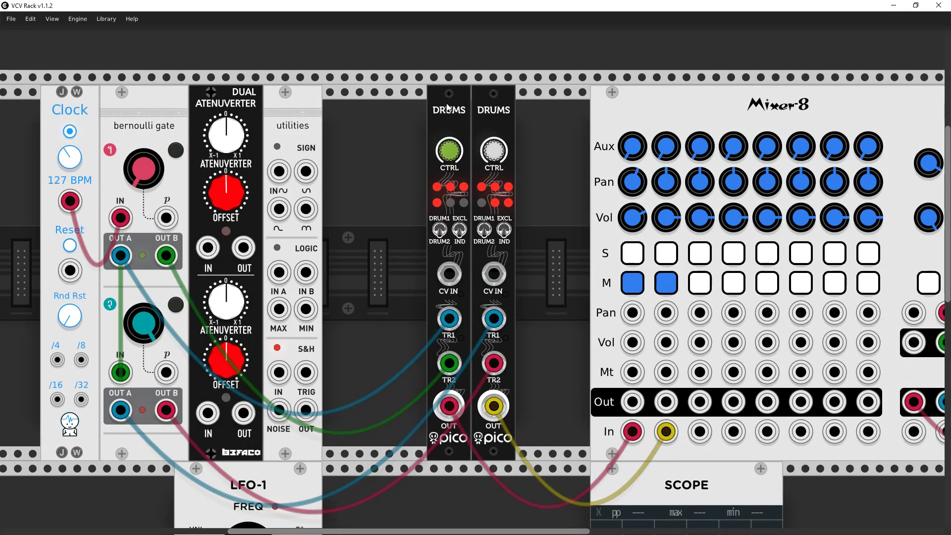
Delete the utilities and Dual Atenuverter modules and shift the Bernoulli gate and Clock closer to the Drums modules
right_click(293, 119)
left_click(319, 208)
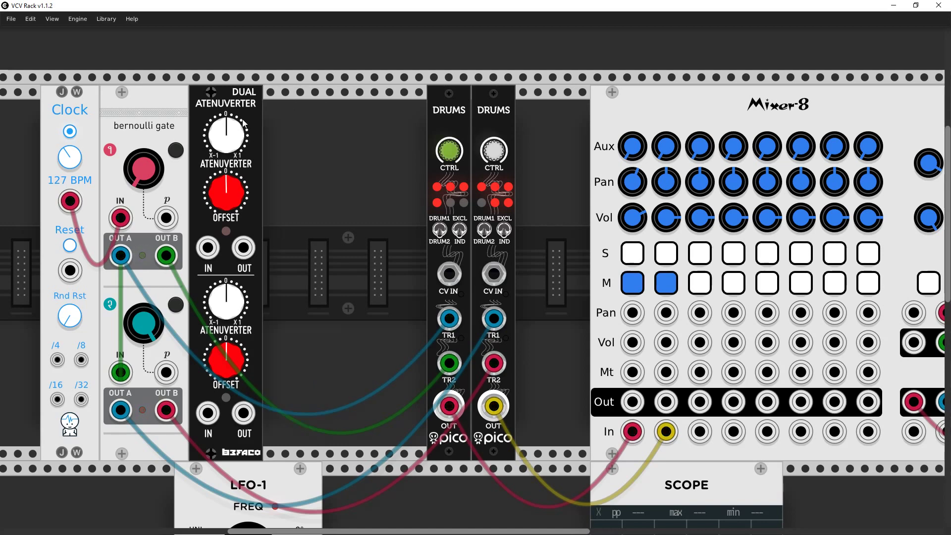
right_click(243, 121)
left_click(270, 198)
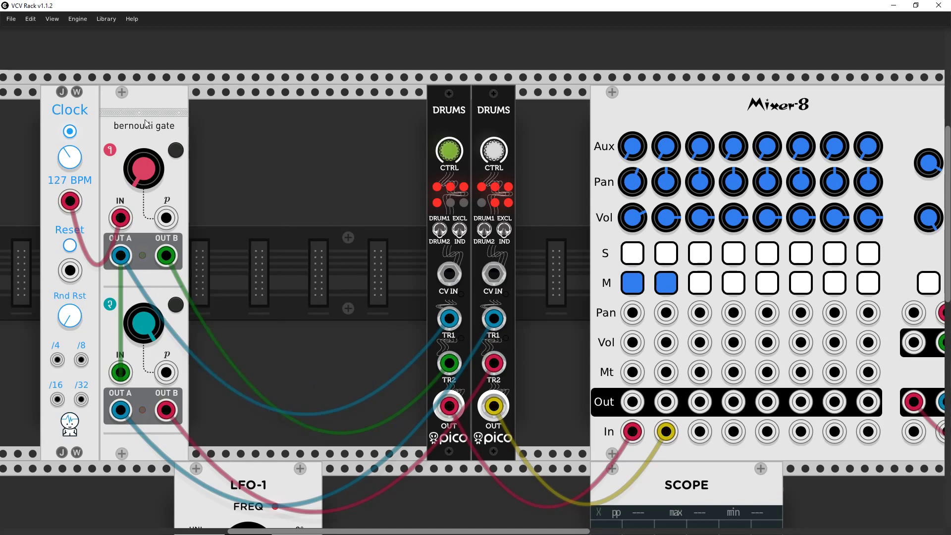
left_click_drag(147, 123, 221, 124)
left_click_drag(79, 124, 153, 124)
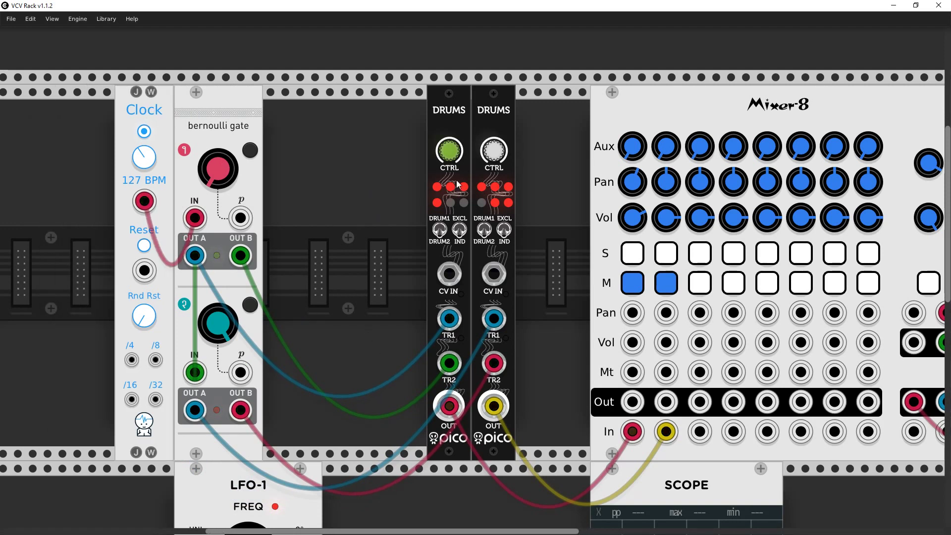
Audition the first Drums module on mixer channel 1, returning its CTRL mode to white and setting the first Bernoulli gate's probability just below the middle
left_click(635, 284)
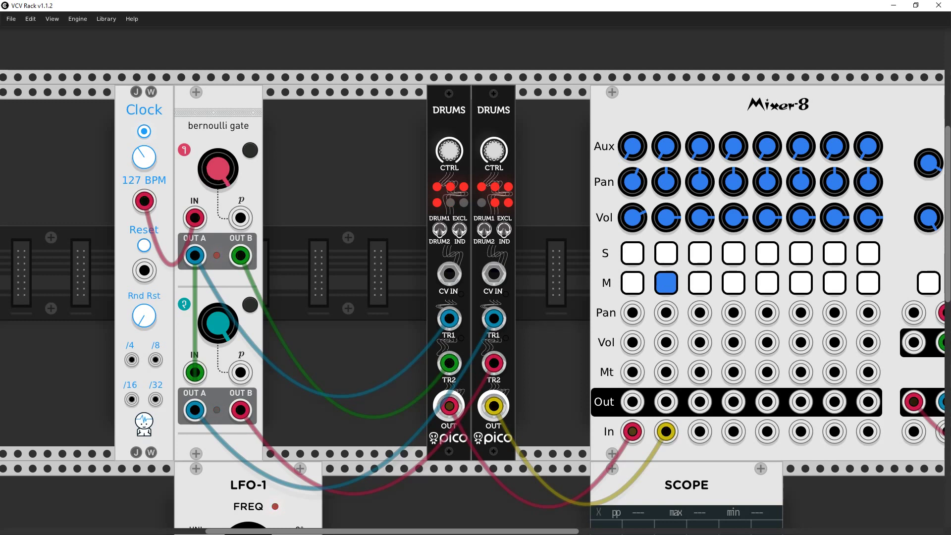
left_click(450, 163)
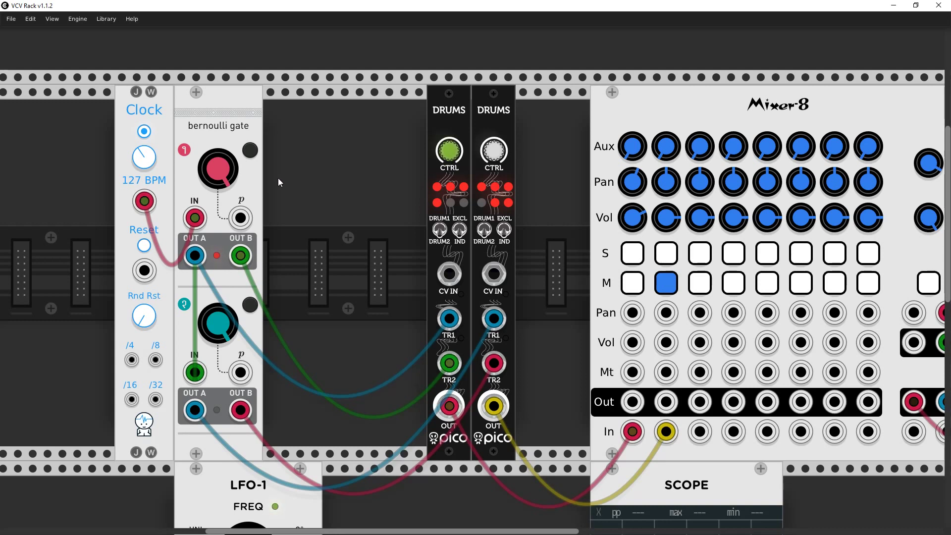
left_click(453, 157)
left_click(453, 157)
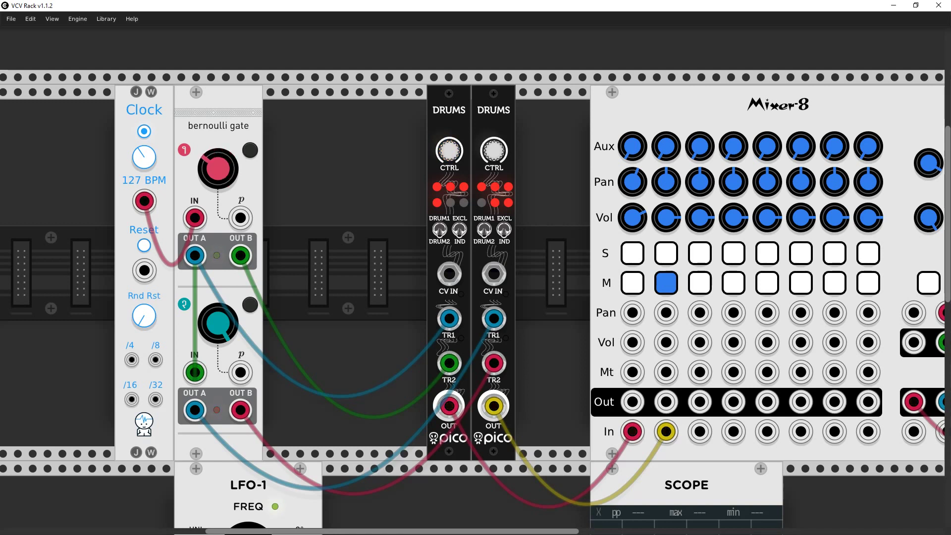
left_click_drag(218, 168, 218, 169)
left_click(633, 283)
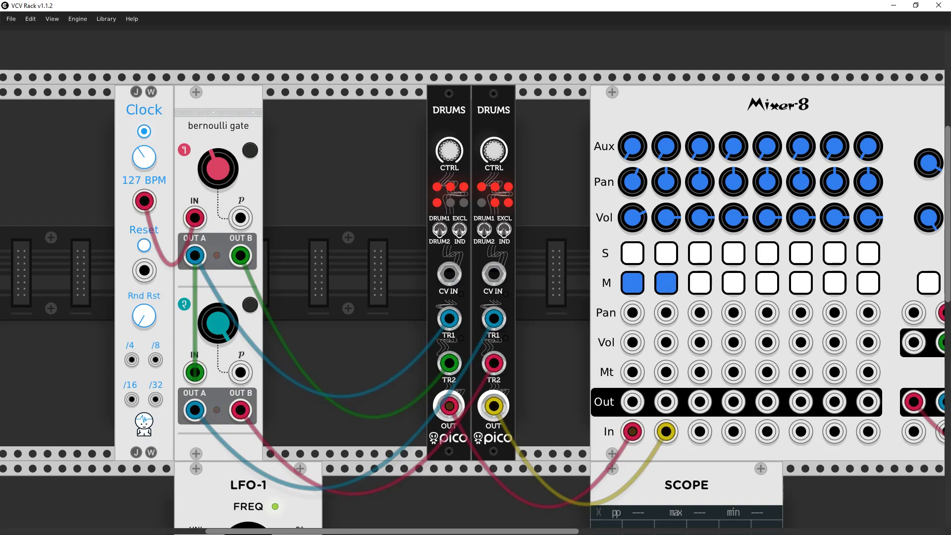
Set the second Bernoulli gate's probability to about the middle and the first's to minimum, and unmute the second mixer channel
left_click_drag(218, 325, 218, 483)
left_click_drag(218, 175, 218, 319)
left_click(668, 286)
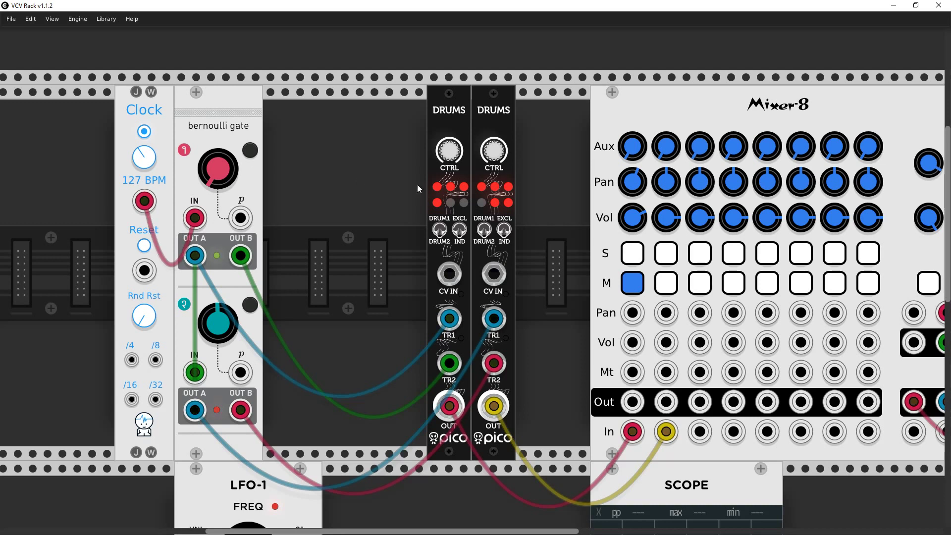
Unmute the first mixer channel, return the first Bernoulli gate's probability to just below the middle, and set the Clock to 184 BPM
left_click(634, 281)
left_click_drag(212, 171, 212, 132)
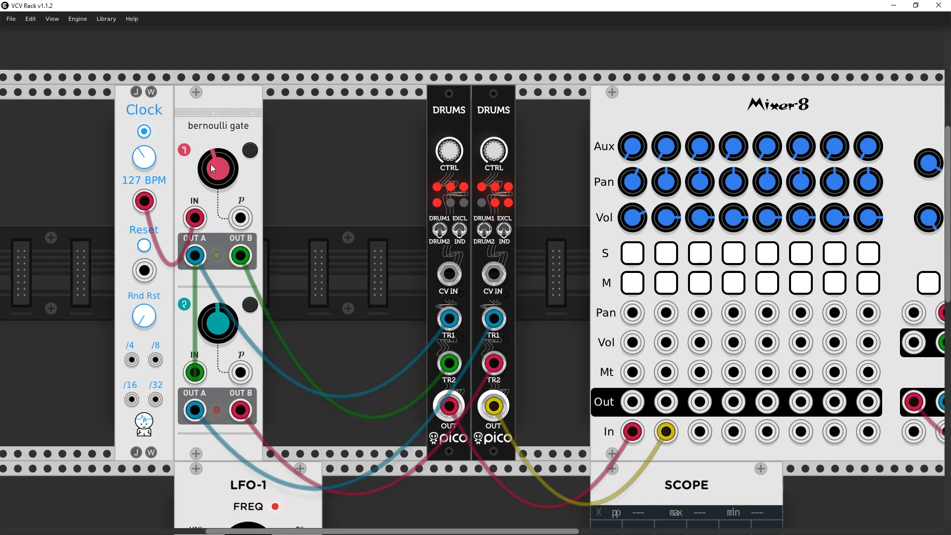
left_click_drag(142, 159, 142, 149)
Add the Autodafe DrumKit Kick module beside the Bernoulli gate and select its 909 sample
right_click(360, 188)
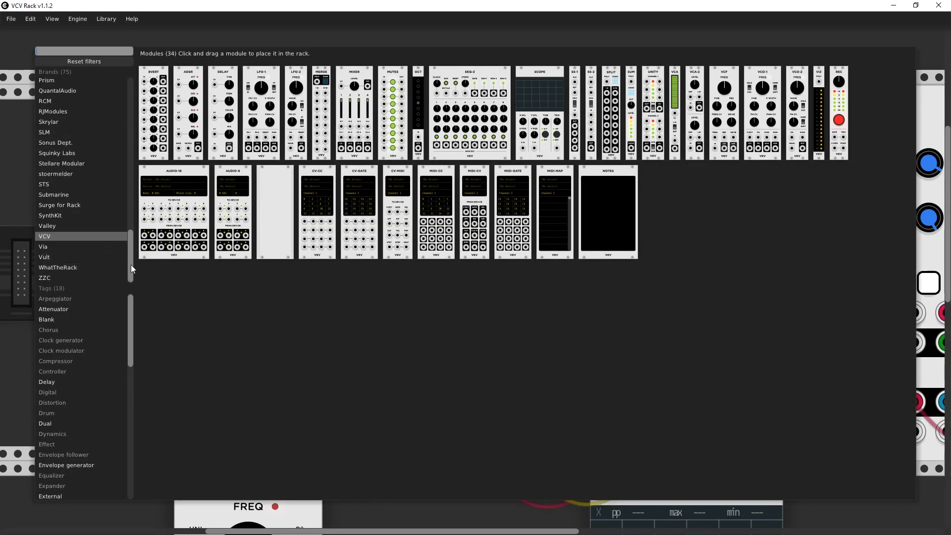
scroll(108, 259, "up", 5)
scroll(133, 286, "up", 10)
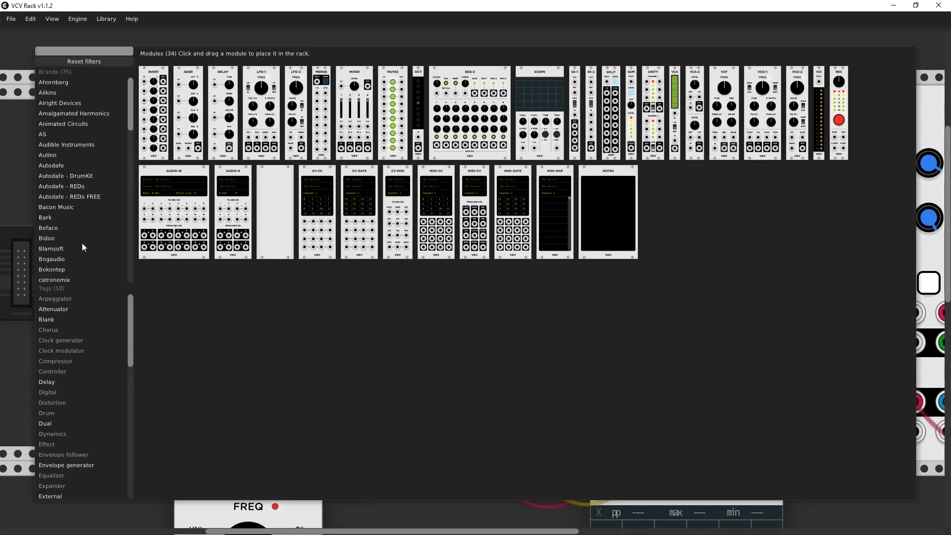
left_click(67, 175)
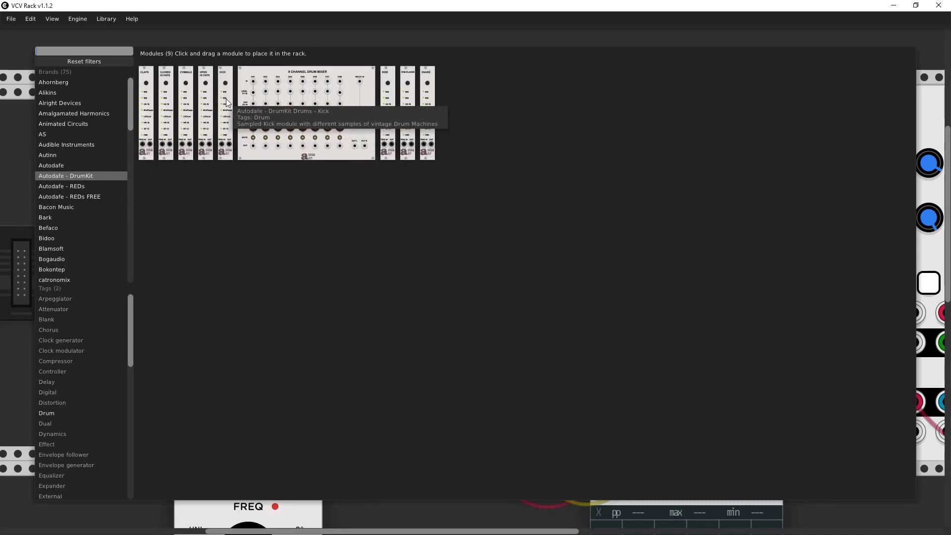
left_click_drag(227, 102, 271, 230)
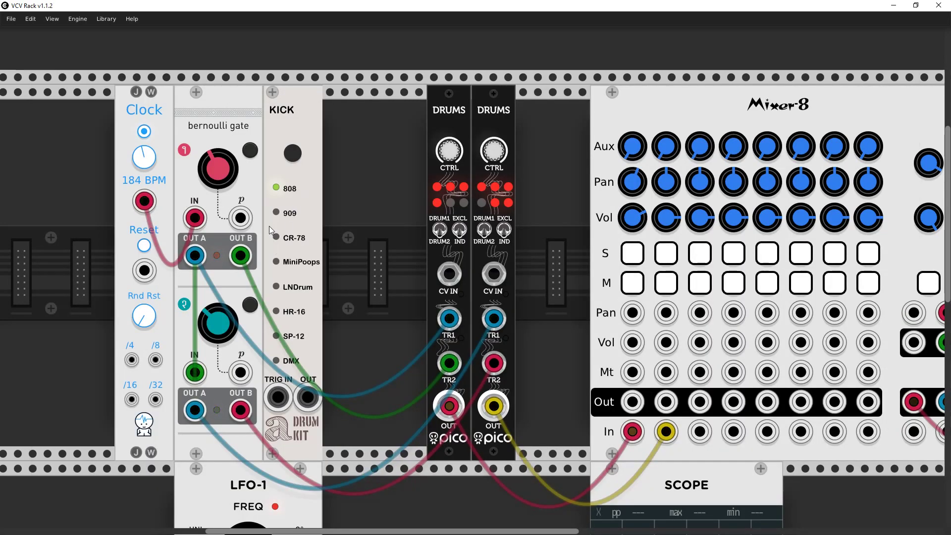
left_click(276, 212)
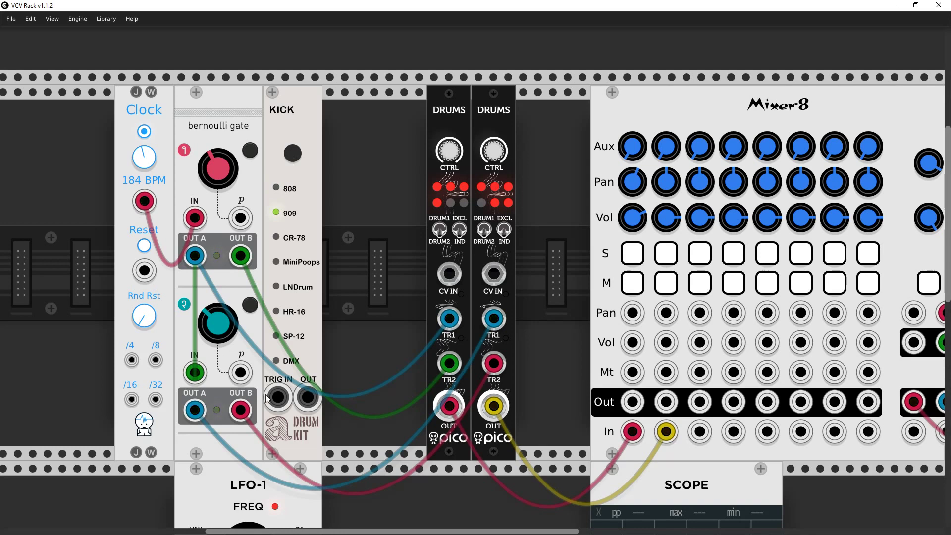
Patch the Clock's /4 output to the Kick's TRIG IN and the Kick's OUT to the third mixer input
left_click_drag(280, 400, 131, 359)
left_click_drag(306, 397, 700, 435)
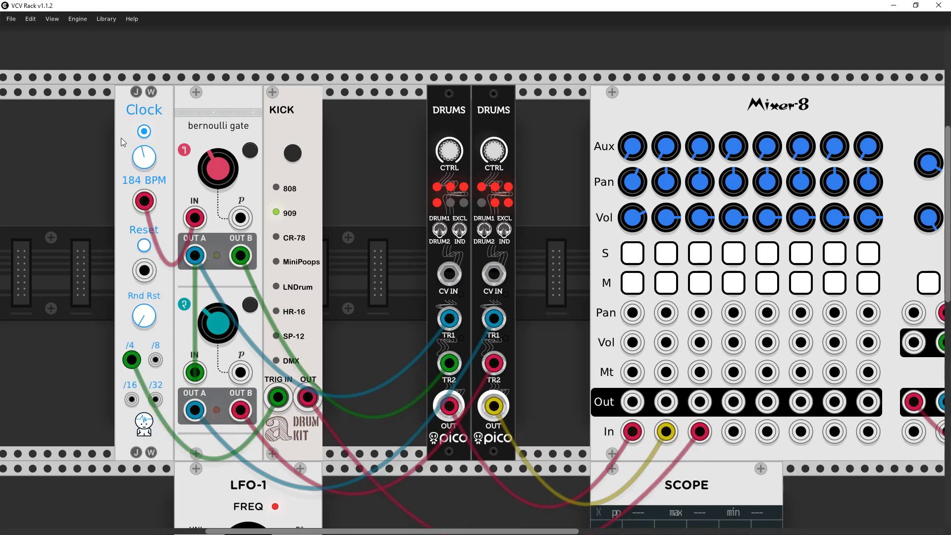
Move the Clock away from the Bernoulli gate, repatch the Kick trigger to /8 and the gate input to /4, and set 747 BPM
left_click_drag(128, 112, 55, 133)
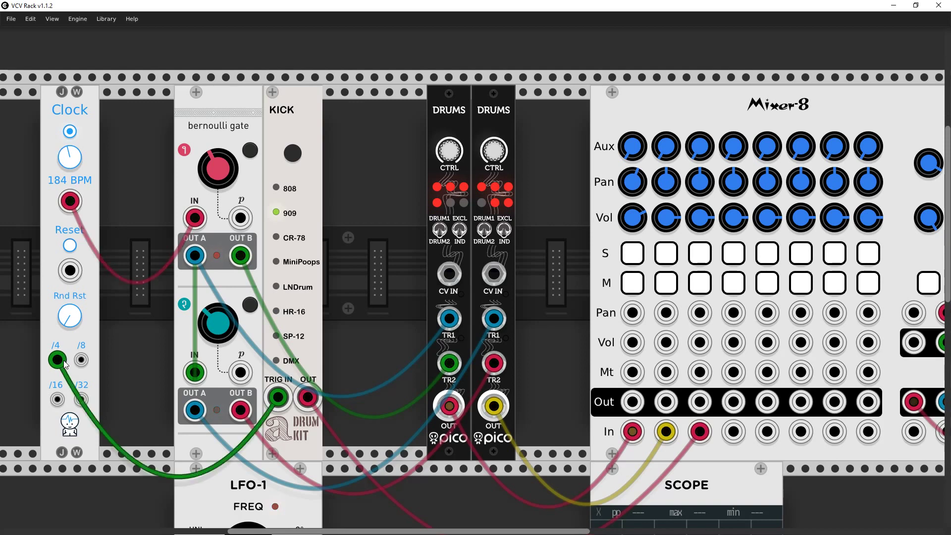
left_click_drag(57, 360, 81, 360)
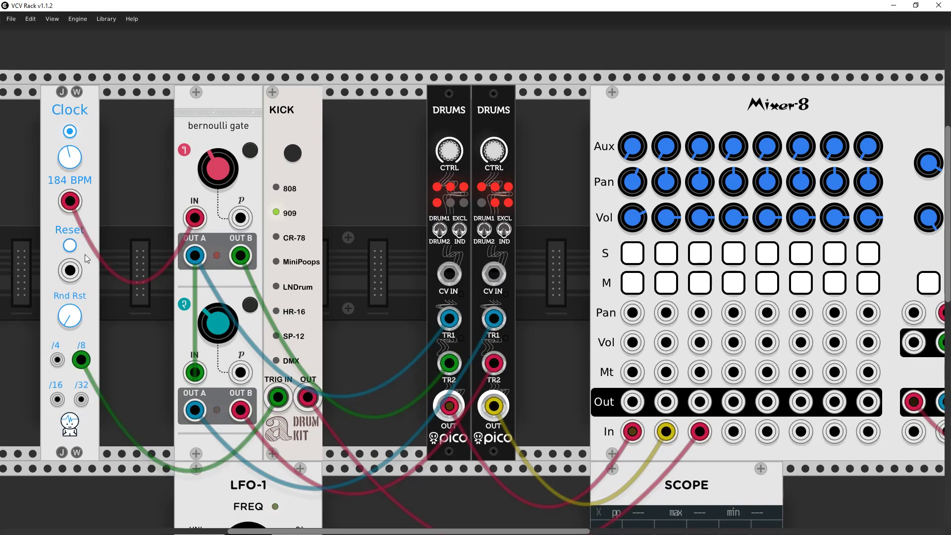
left_click_drag(69, 201, 58, 361)
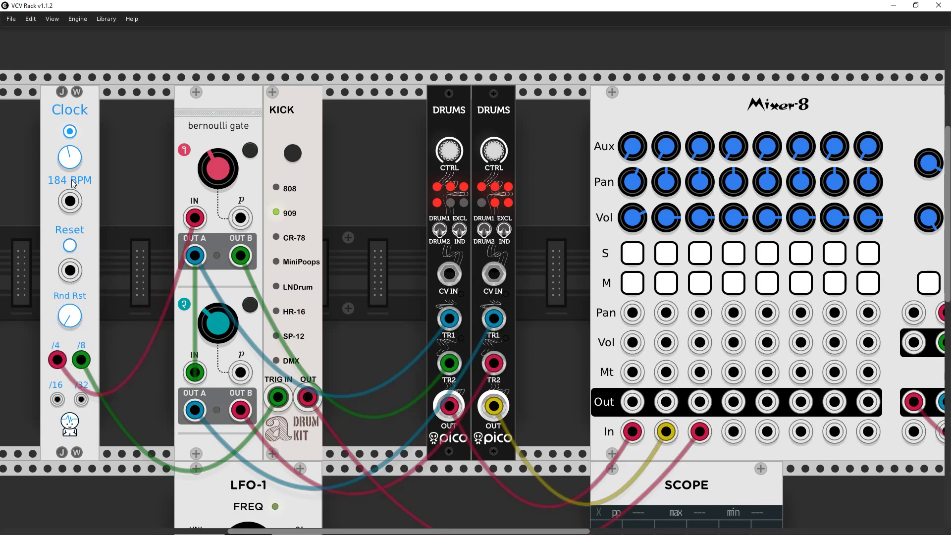
mouse_move(70, 157)
left_mouse_down()
mouse_move(69, 133)
mouse_move(70, 140)
left_mouse_up()
Duplicate the first Drums module, patching the Clock's /32 output to the copy's TR1 and its OUT to the fourth mixer input
right_click(444, 108)
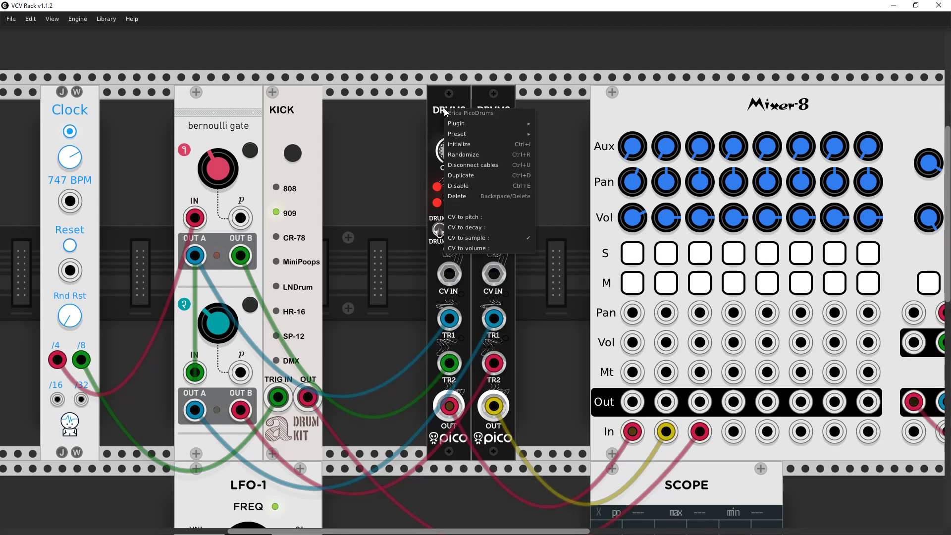
left_click(462, 176)
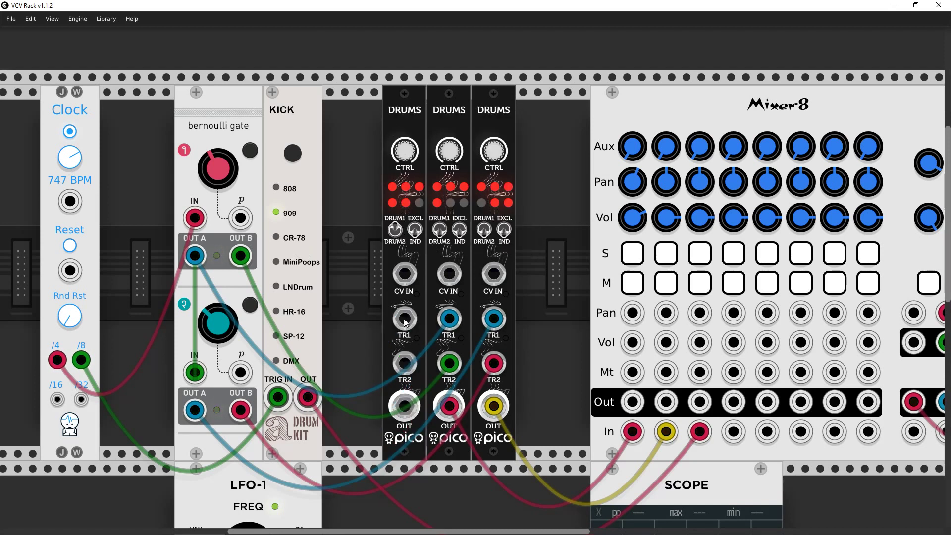
left_click_drag(404, 364, 81, 399)
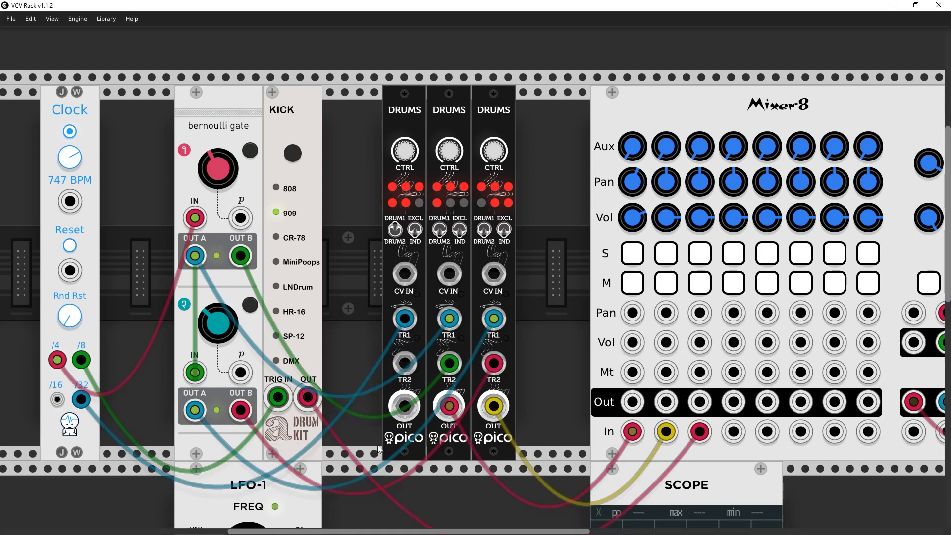
left_click_drag(405, 406, 733, 431)
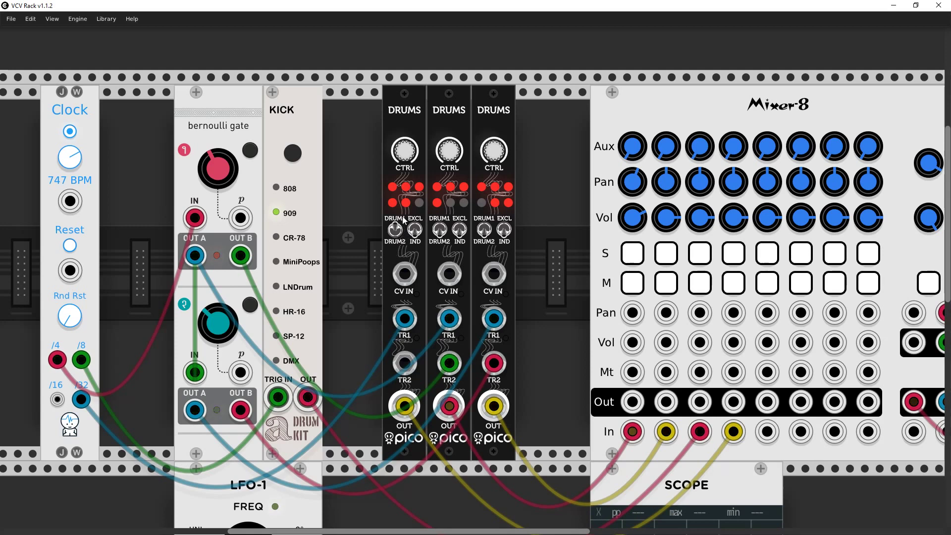
Change the duplicated Drums module's sample and return its CTRL encoder from green to white mode
left_click(404, 151)
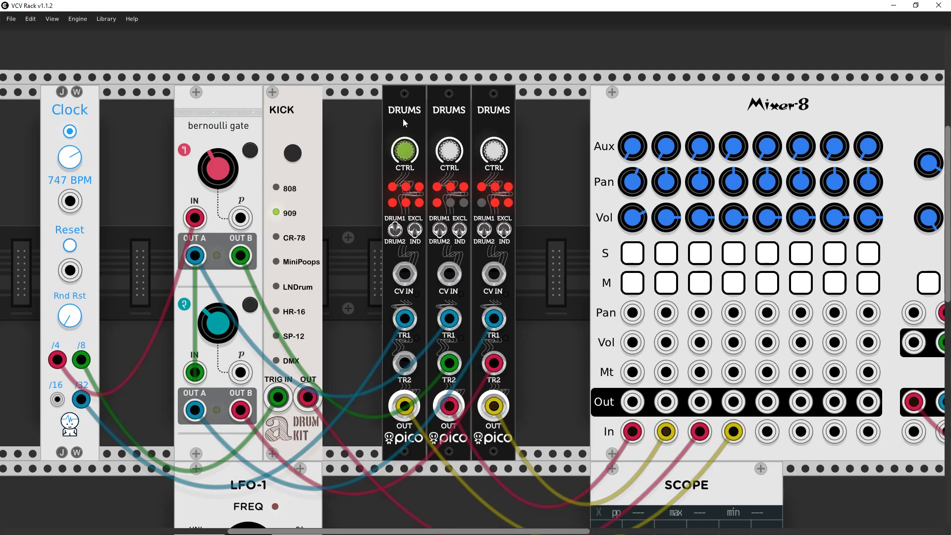
left_click(403, 153)
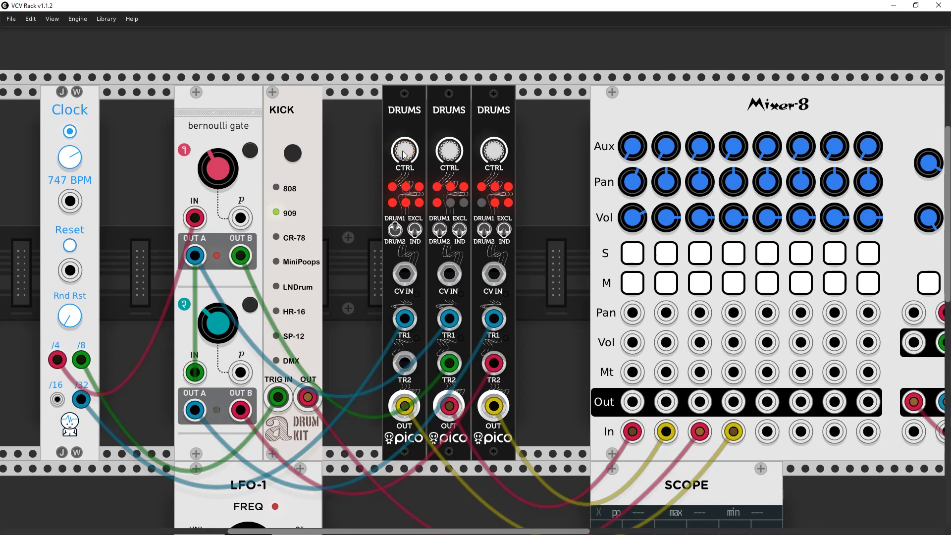